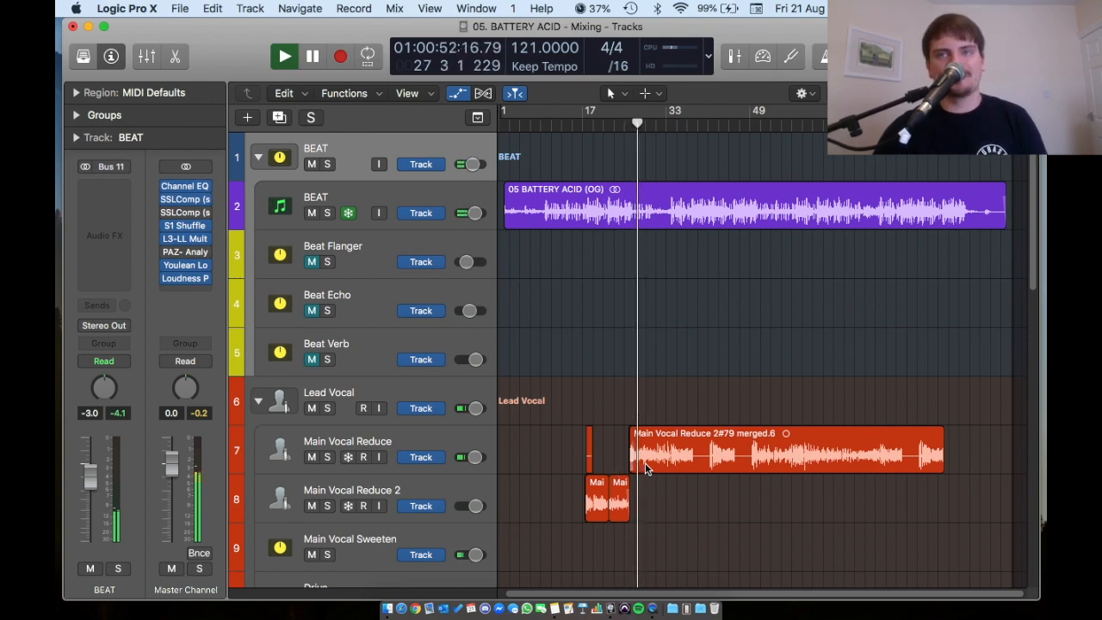
Look over the Lead Vocal tracks during playback and stop the song.
scroll(376, 422, "down", 5)
scroll(378, 413, "down", 6)
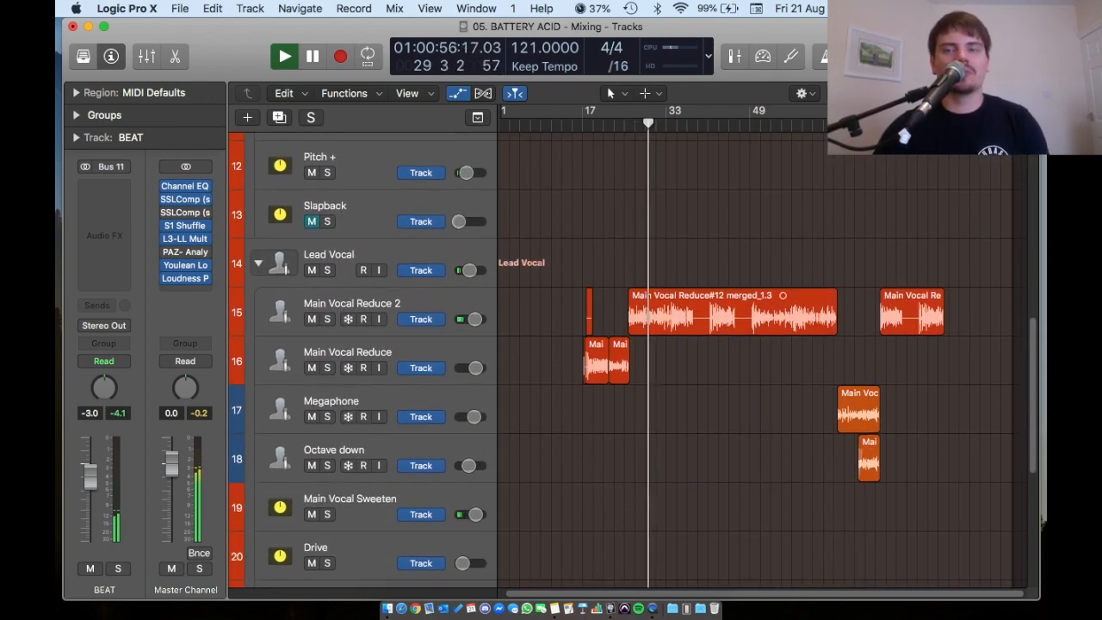
key("space")
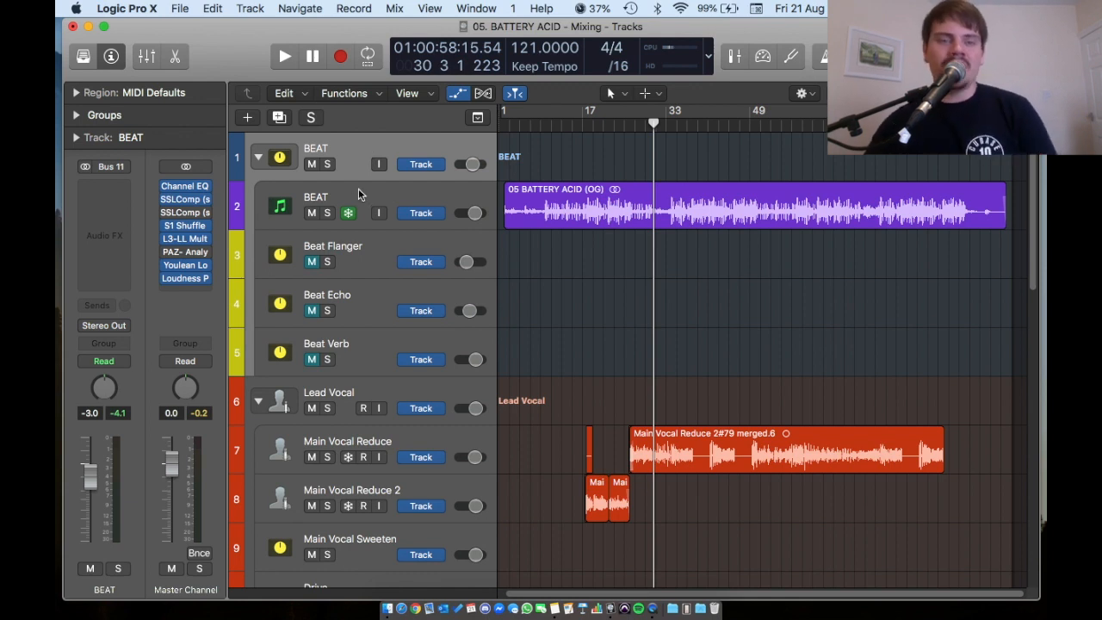
Solo the BEAT audio track and play it on its own in a cycle range from bar 9 to about bar 30.
left_click(374, 299)
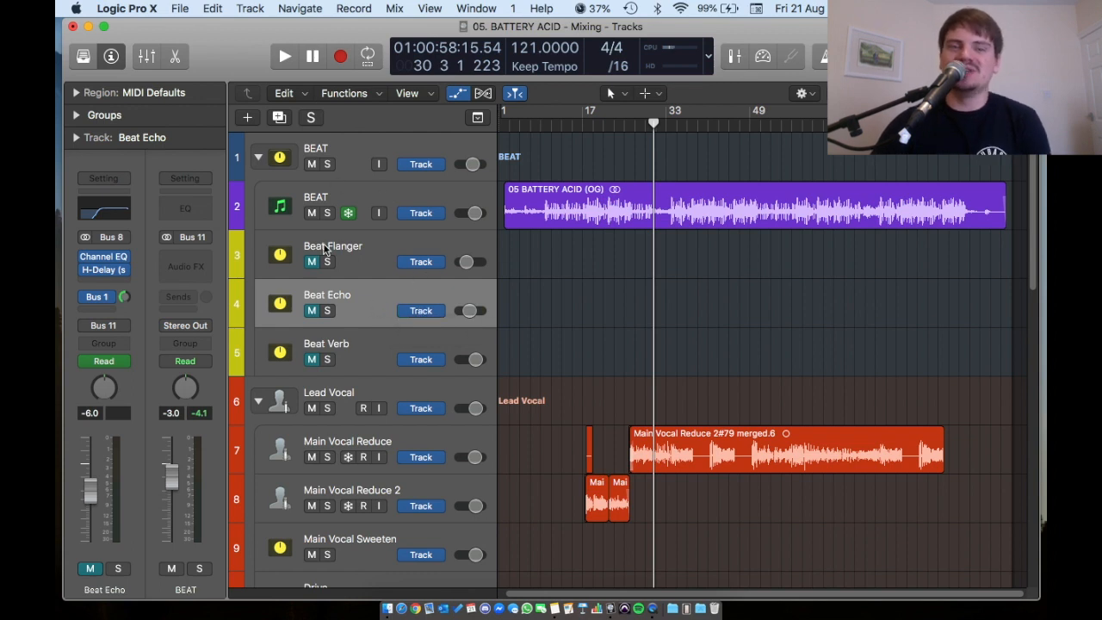
left_click(327, 212)
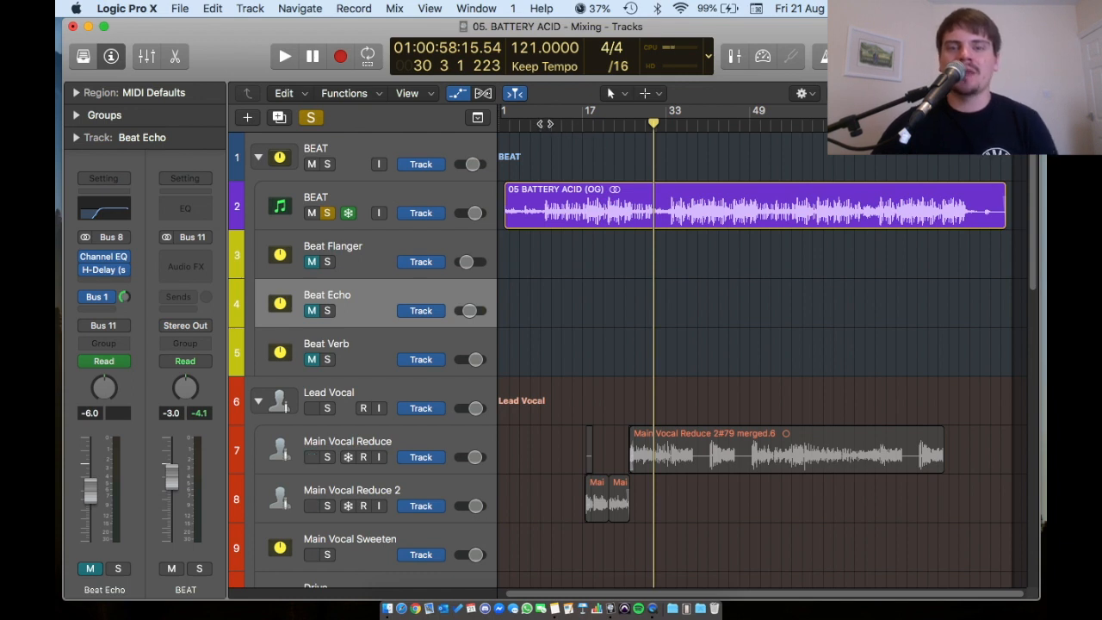
left_click_drag(542, 118, 651, 118)
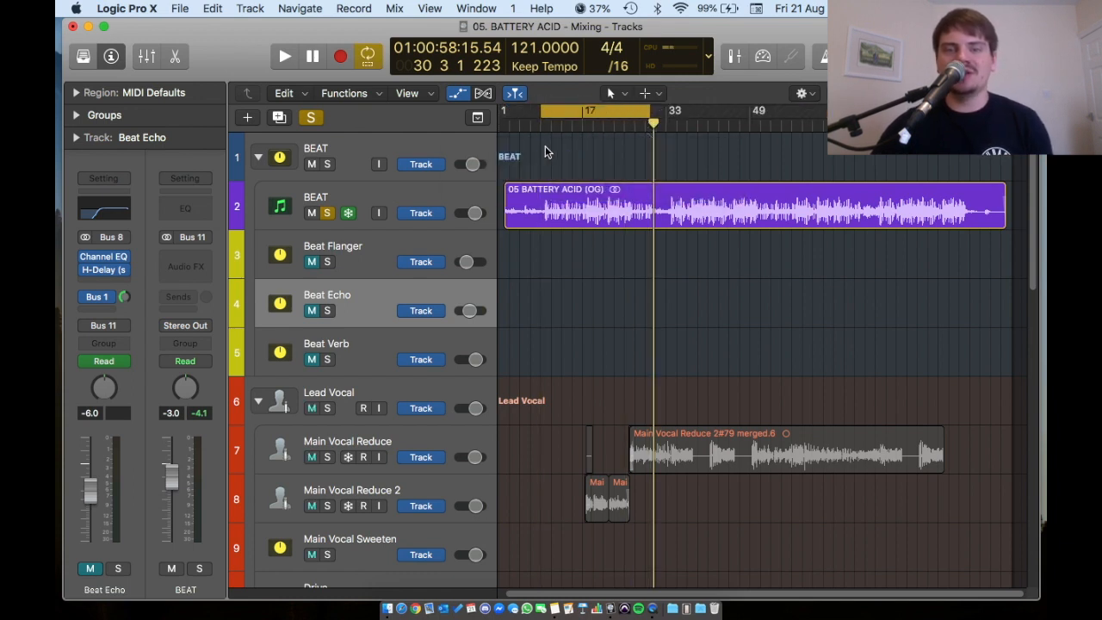
left_click(384, 203)
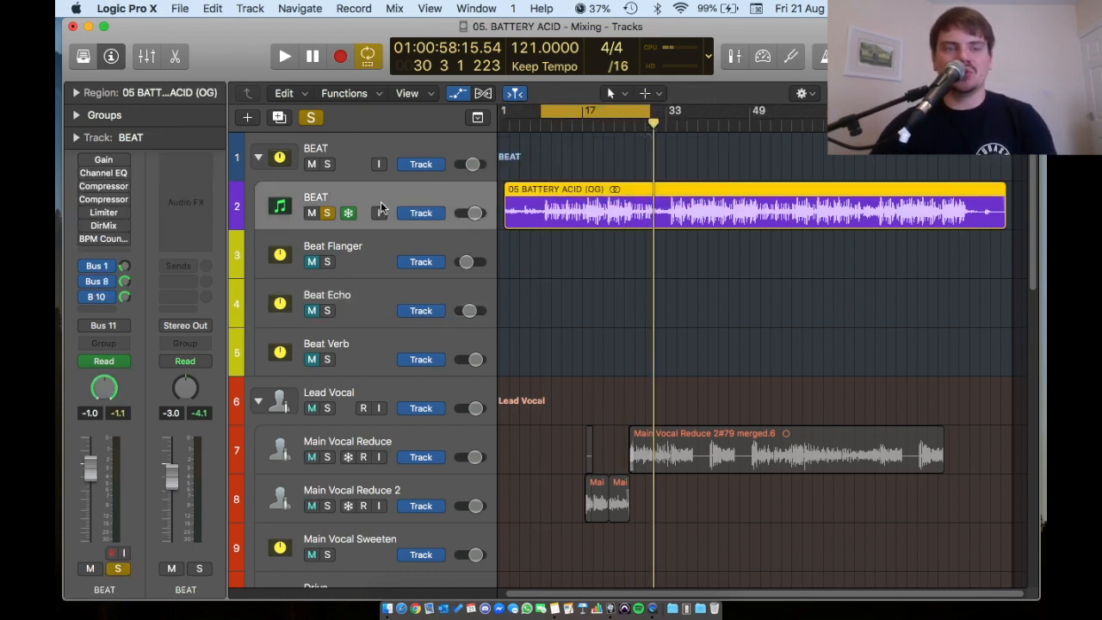
key("space")
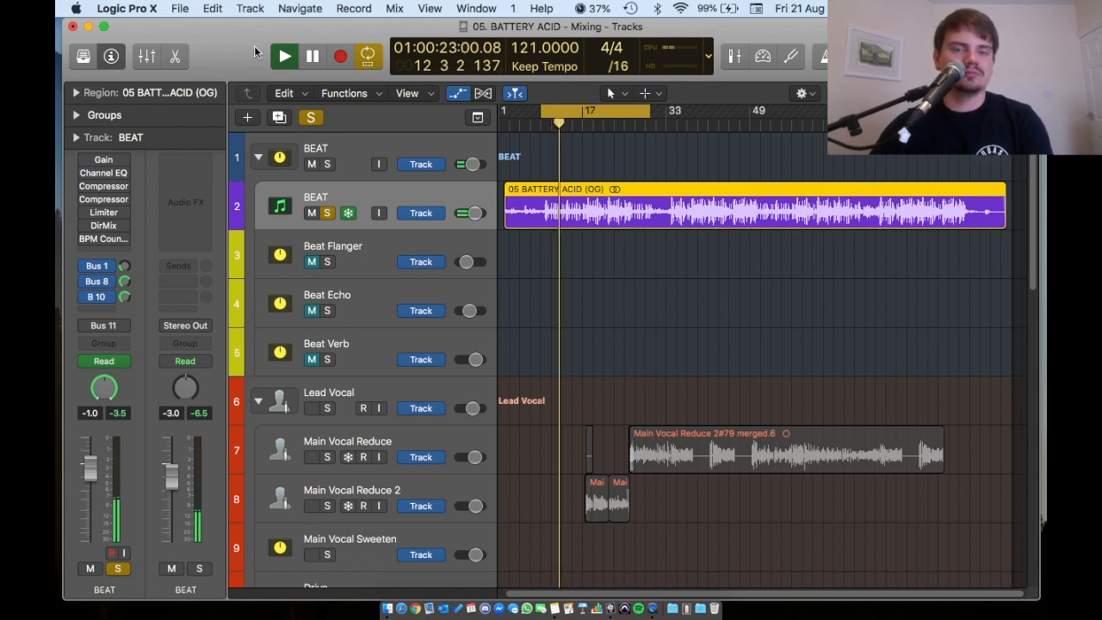
key("space")
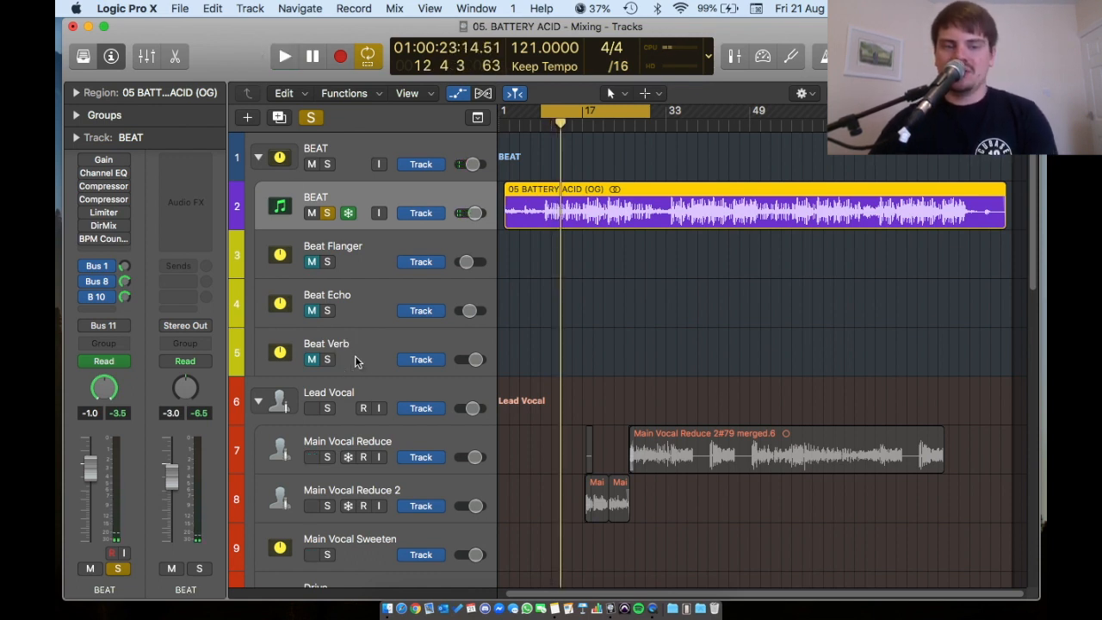
Unmute the Beat Echo track and play the soloed beat with its echo.
left_click(355, 356)
left_click(361, 308)
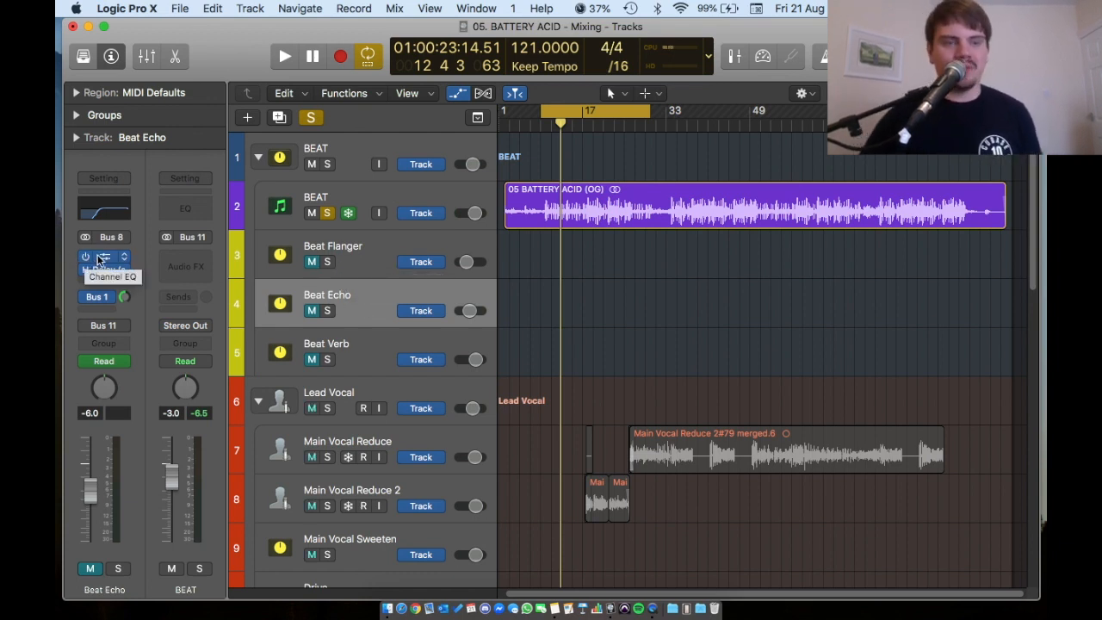
left_click(310, 310)
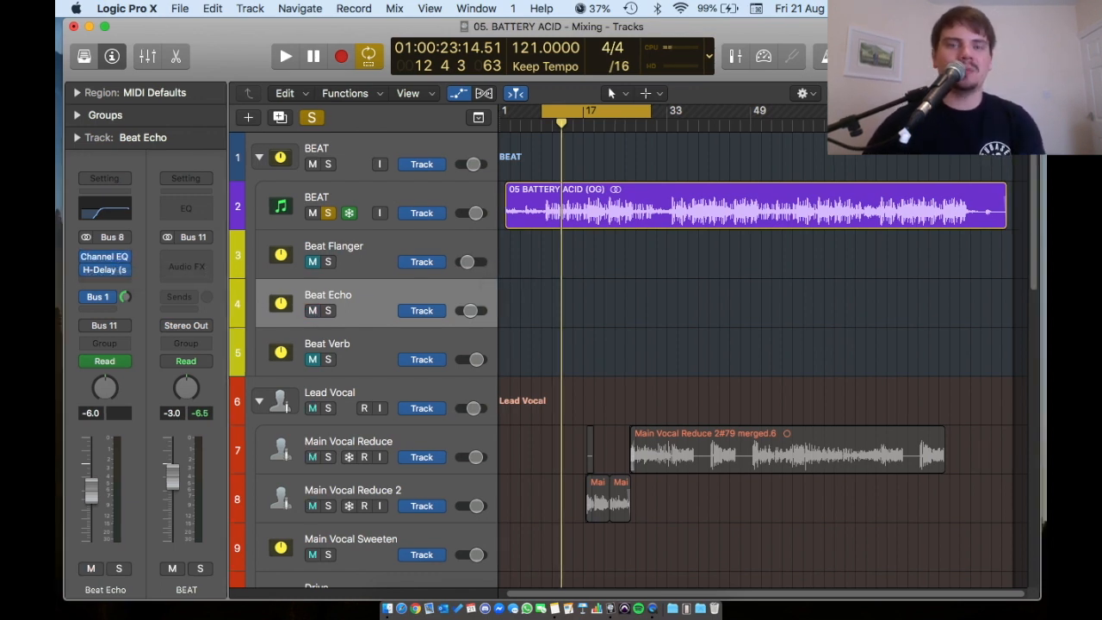
key("space")
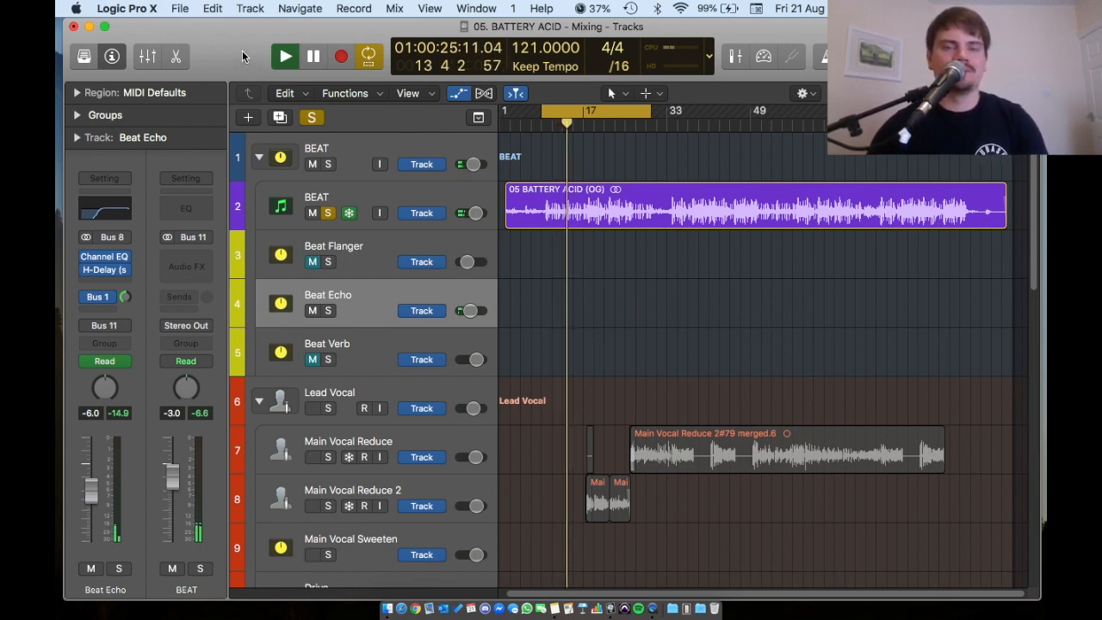
key("space")
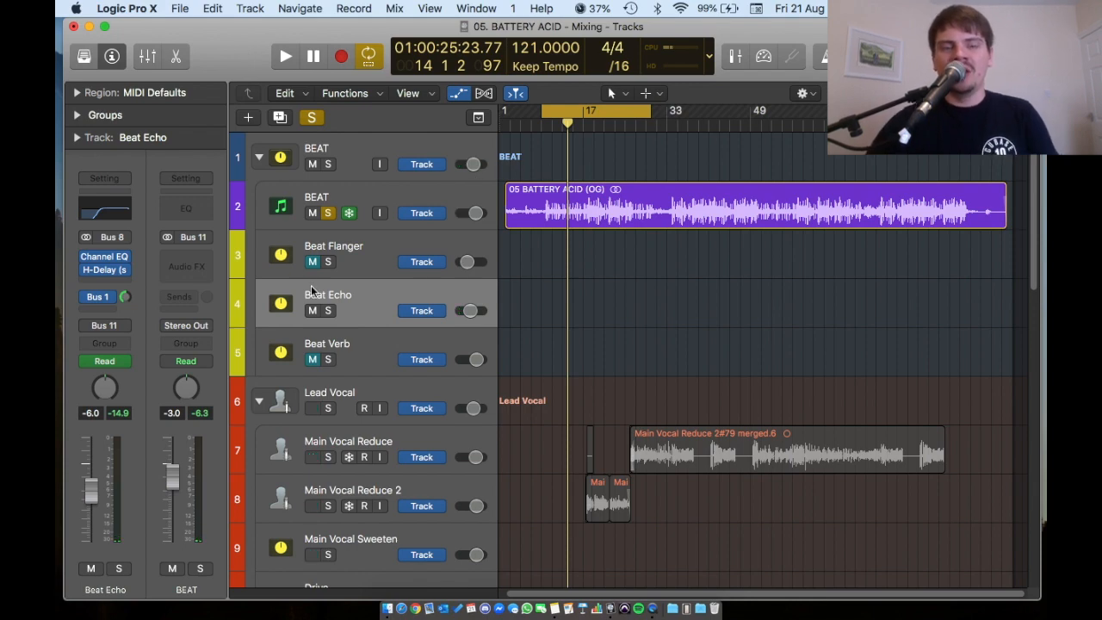
Inspect the Channel EQ and H-Delay settings on the Beat Echo track, including the ping-pong, high-pass and modulation controls.
left_click(107, 261)
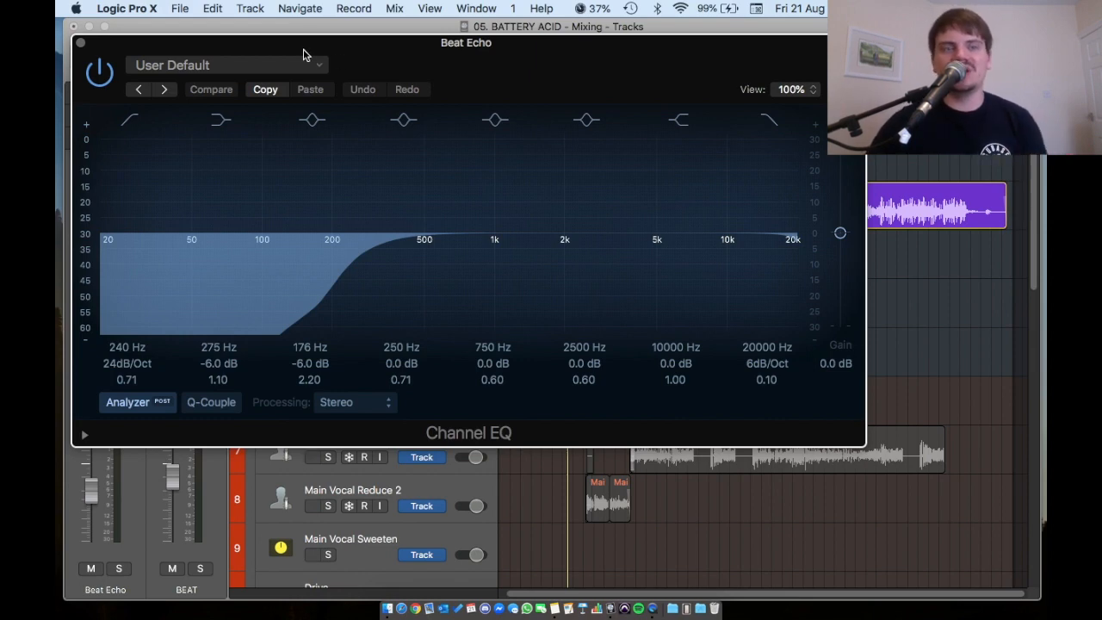
left_click(82, 43)
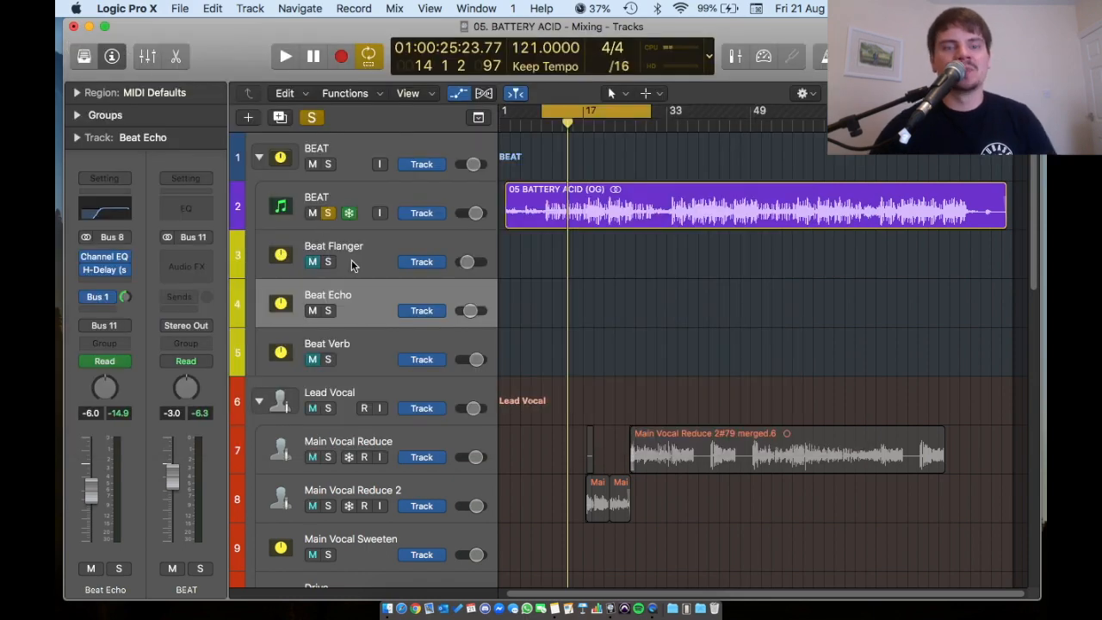
left_click(107, 269)
left_click_drag(428, 49, 586, 95)
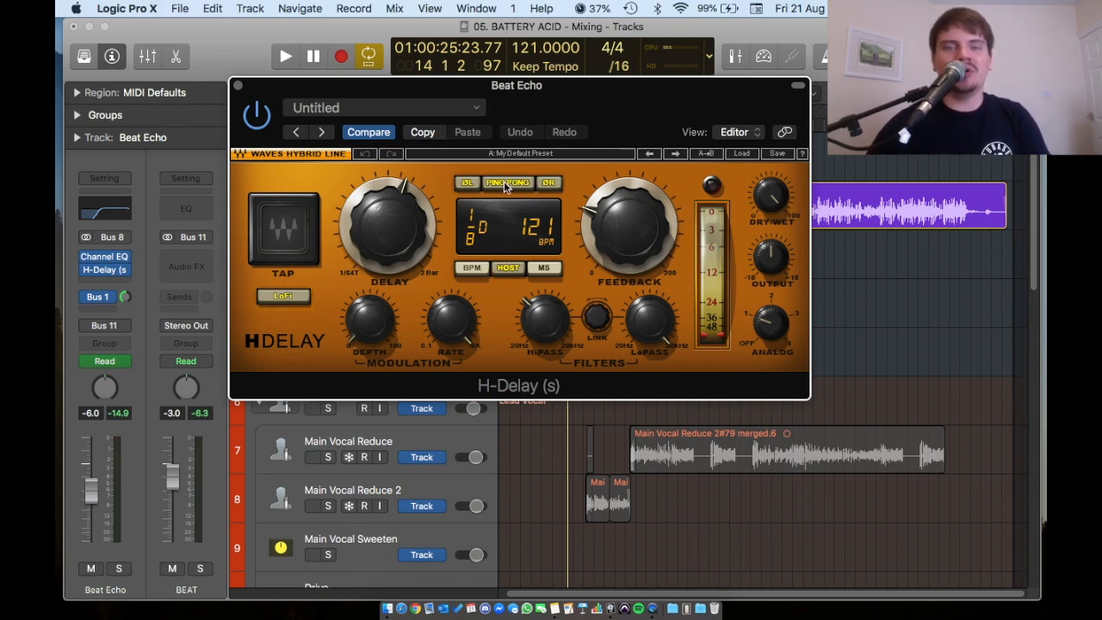
left_click(466, 183)
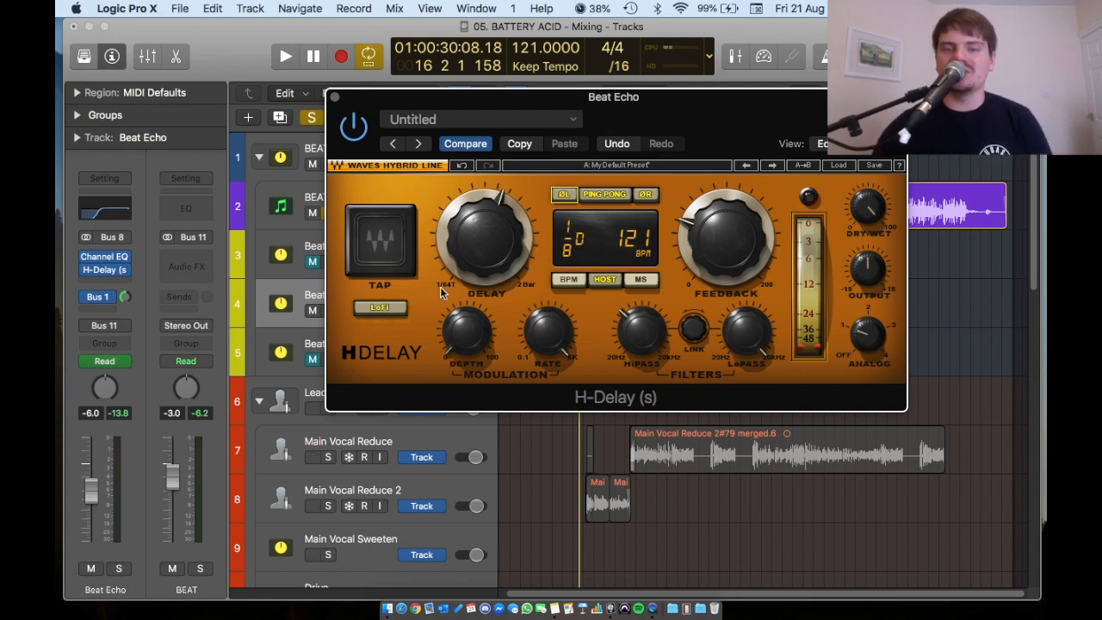
left_click(641, 331)
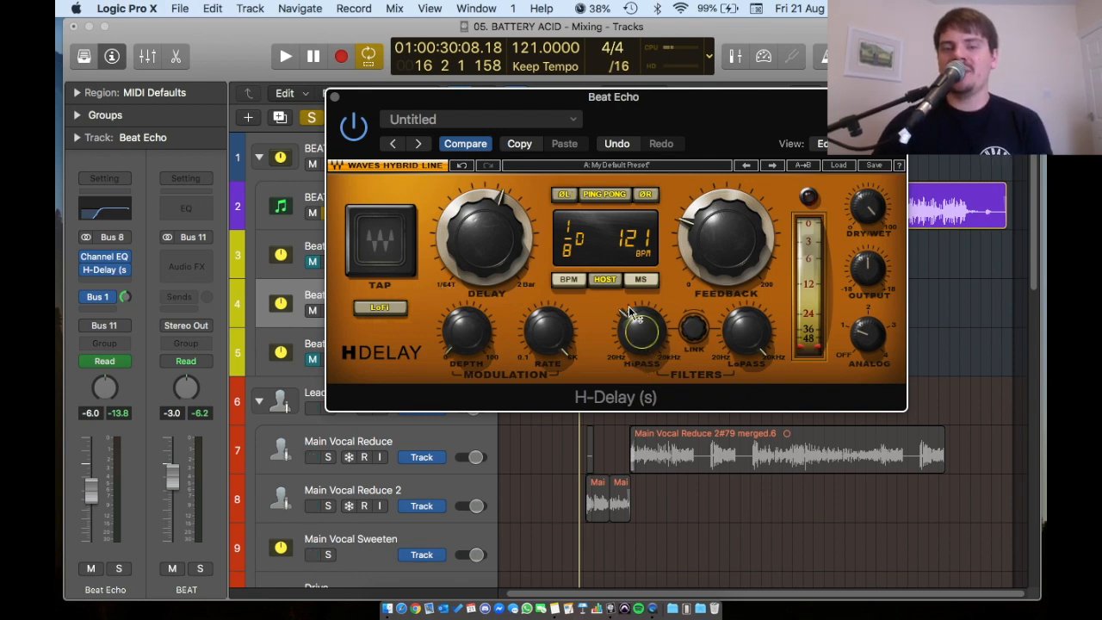
left_click(466, 332)
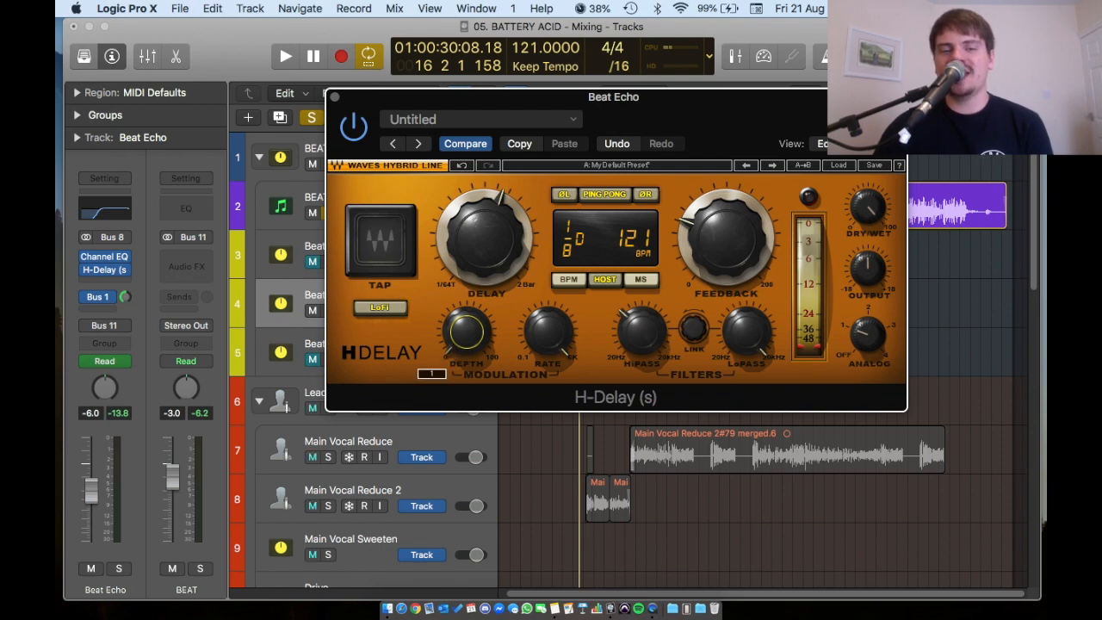
left_click(548, 331)
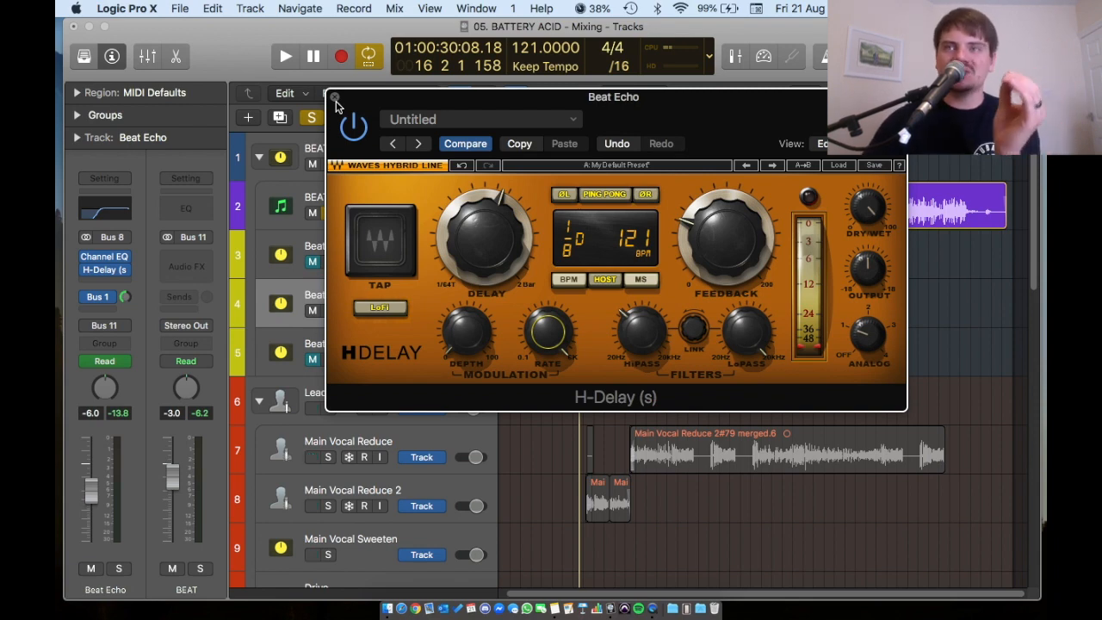
left_click(336, 99)
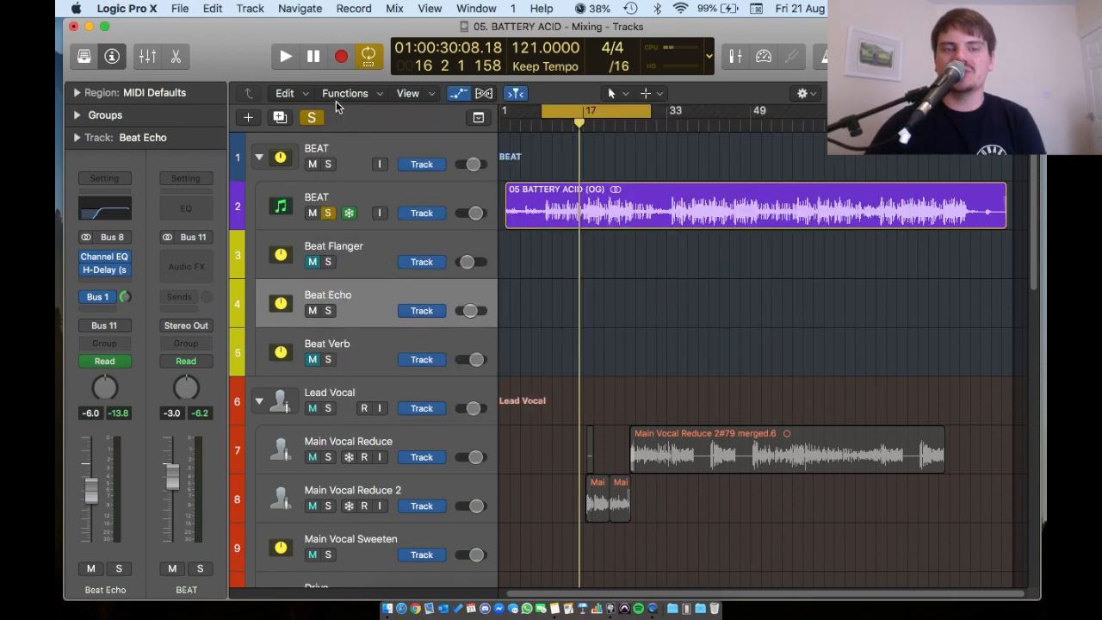
Unmute the Beat Verb track and inspect its Rev PLATE-140 reverb, including the drive, pre-delay, HP filter and plate model.
left_click(361, 352)
left_click(312, 359)
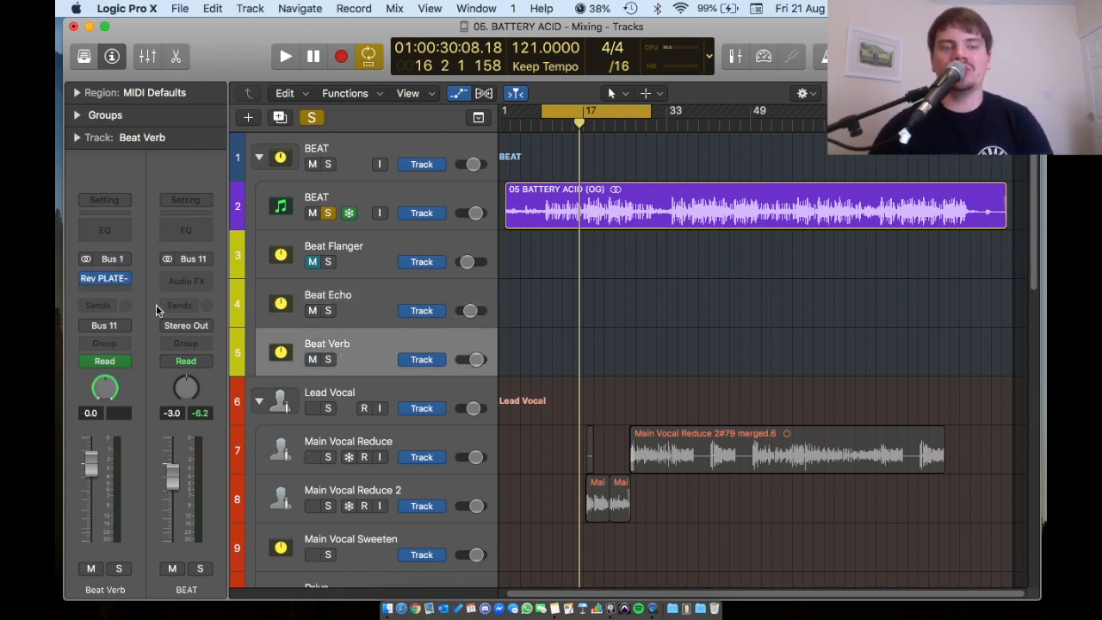
left_click(103, 278)
left_click_drag(476, 45, 533, 50)
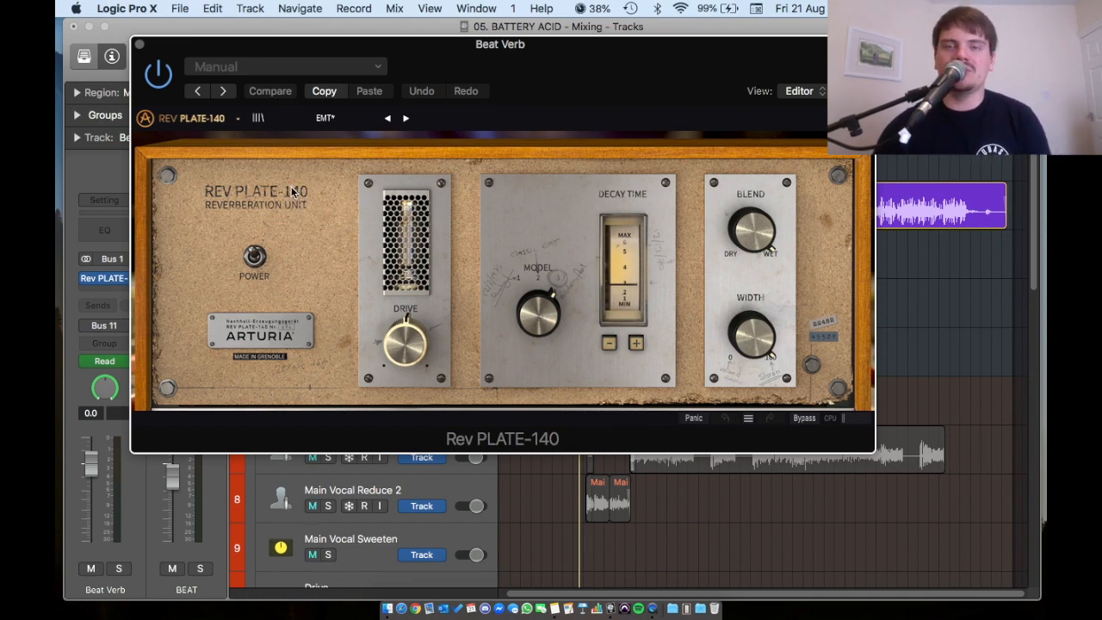
left_click(402, 340)
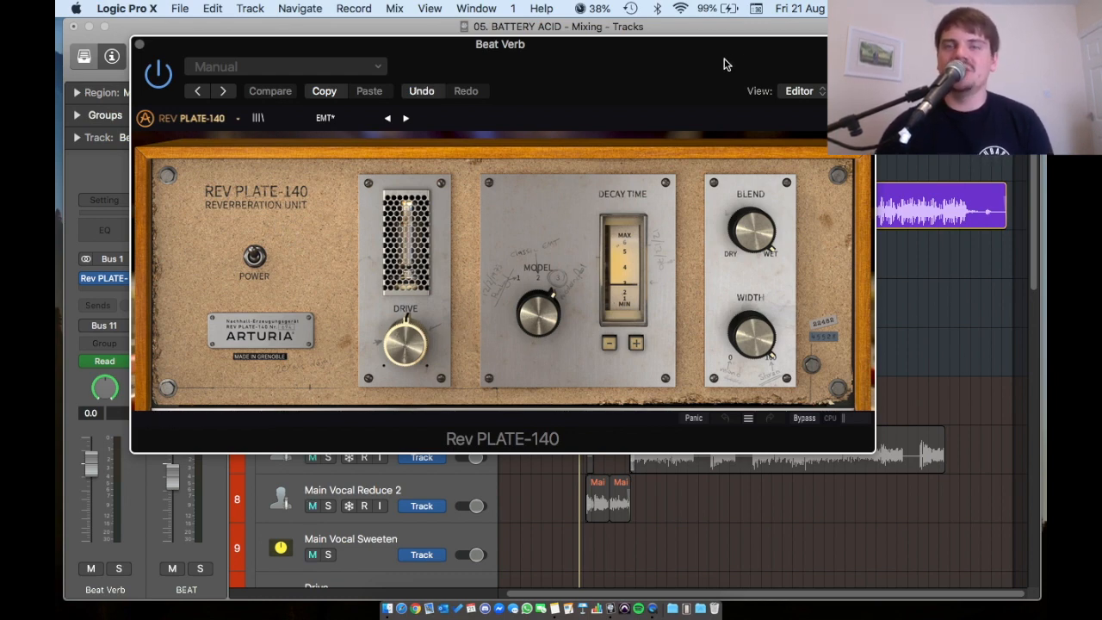
left_click_drag(723, 65, 770, 65)
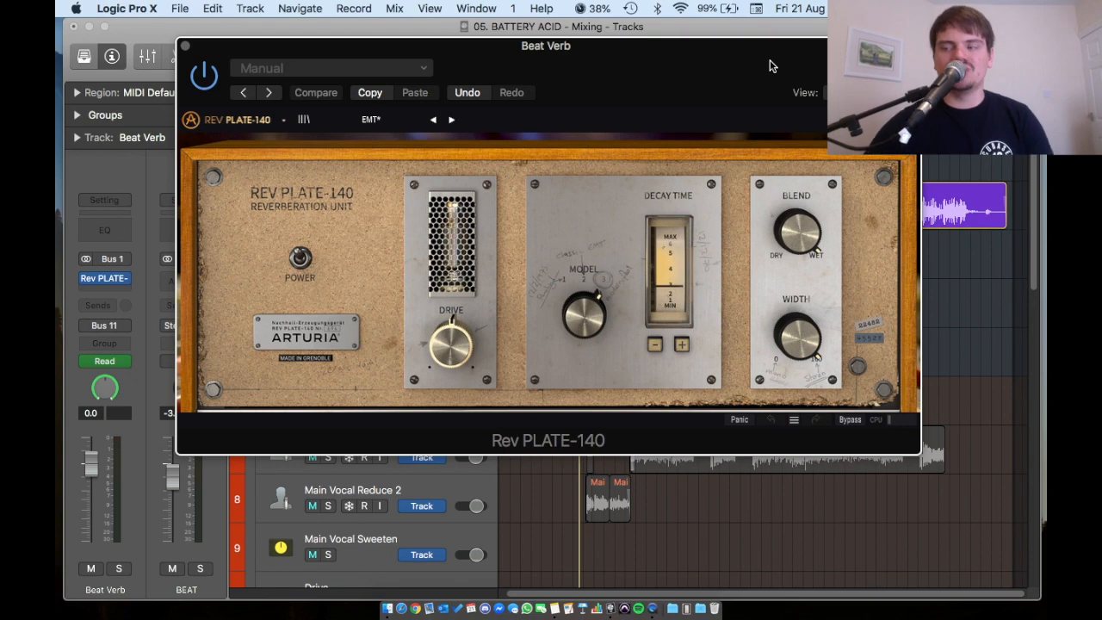
left_click(901, 120)
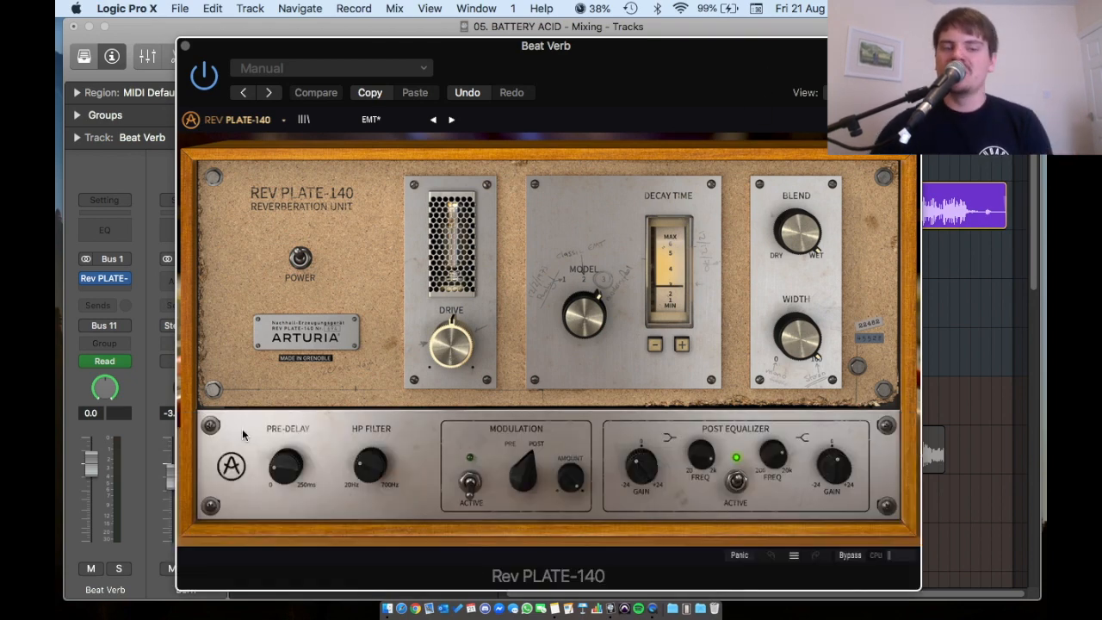
mouse_move(282, 470)
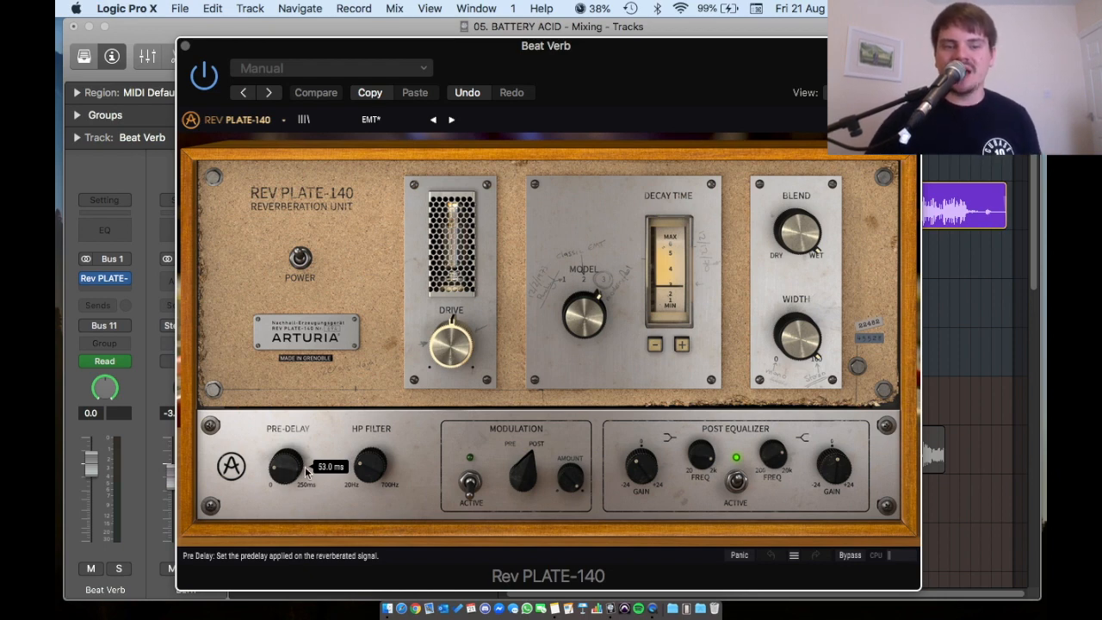
mouse_move(363, 468)
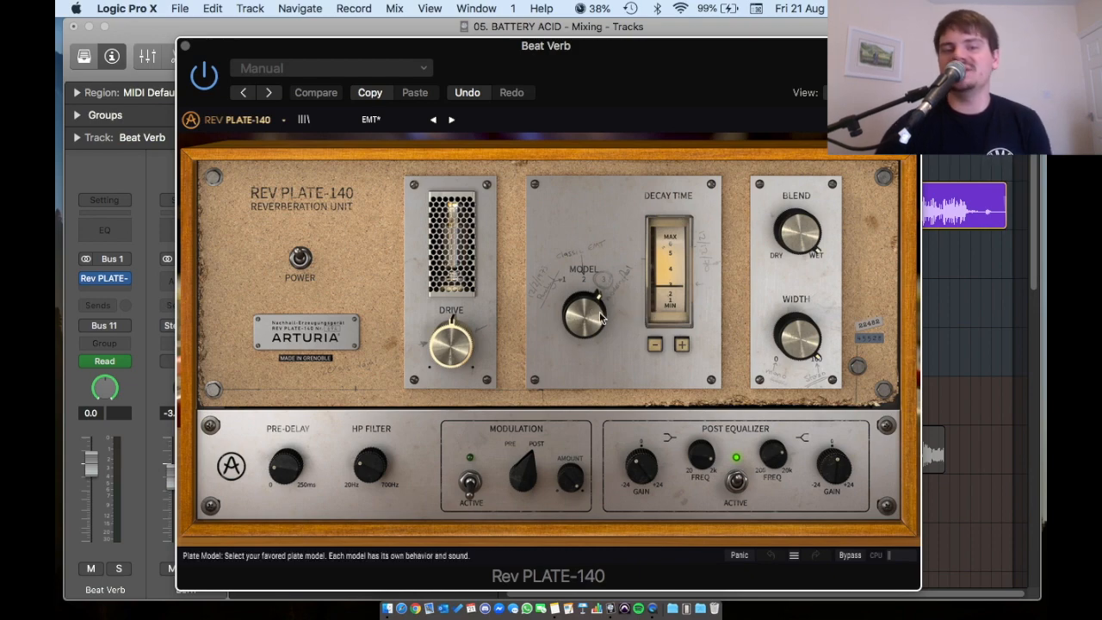
left_click(184, 46)
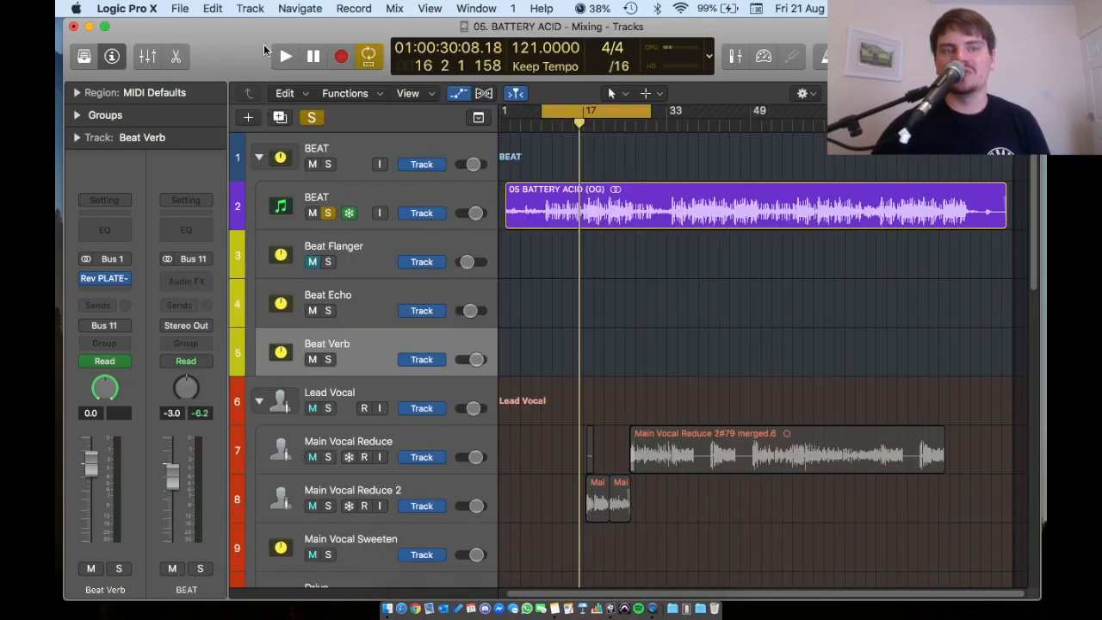
Mute the Beat Echo and Beat Verb tracks and play the looped beat without effects.
left_click(313, 309)
left_click(313, 359)
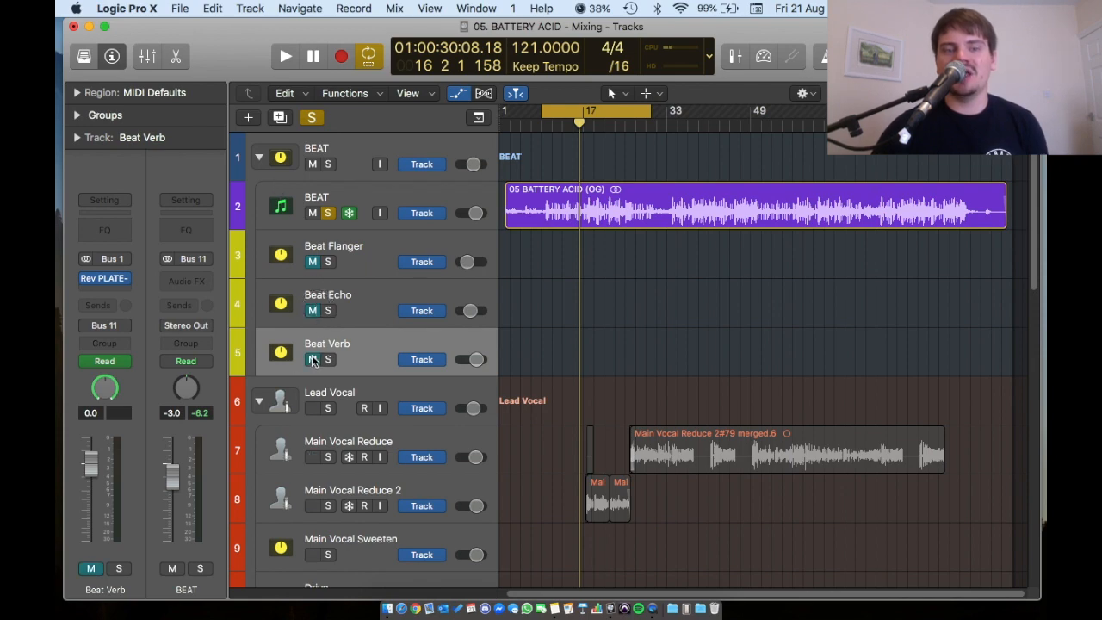
key("space")
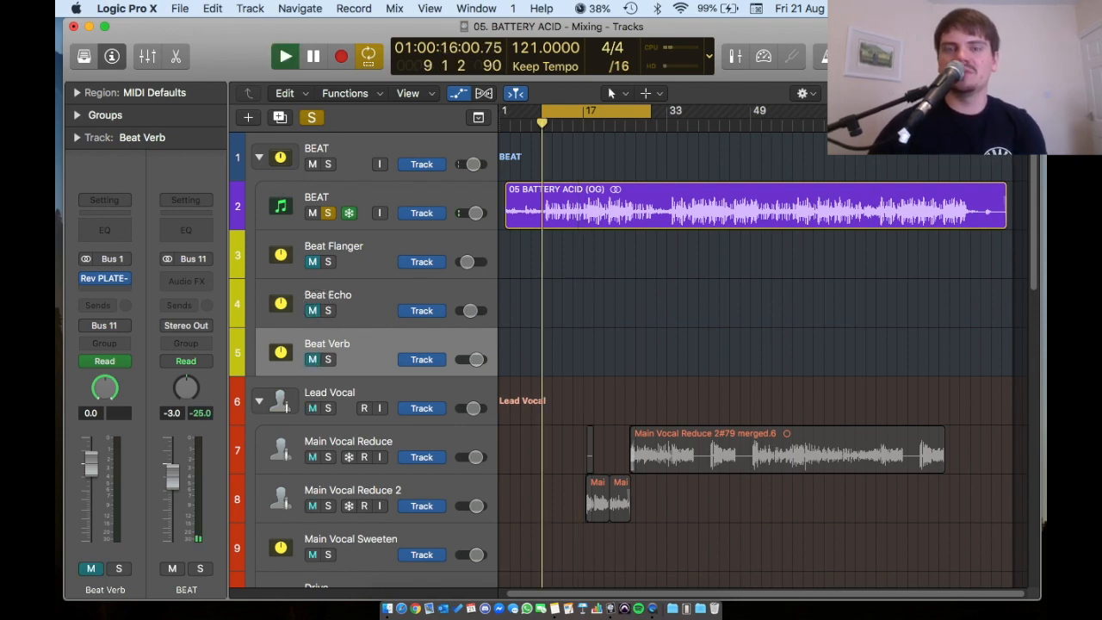
key("super+Right")
scroll(578, 223, "up", 4)
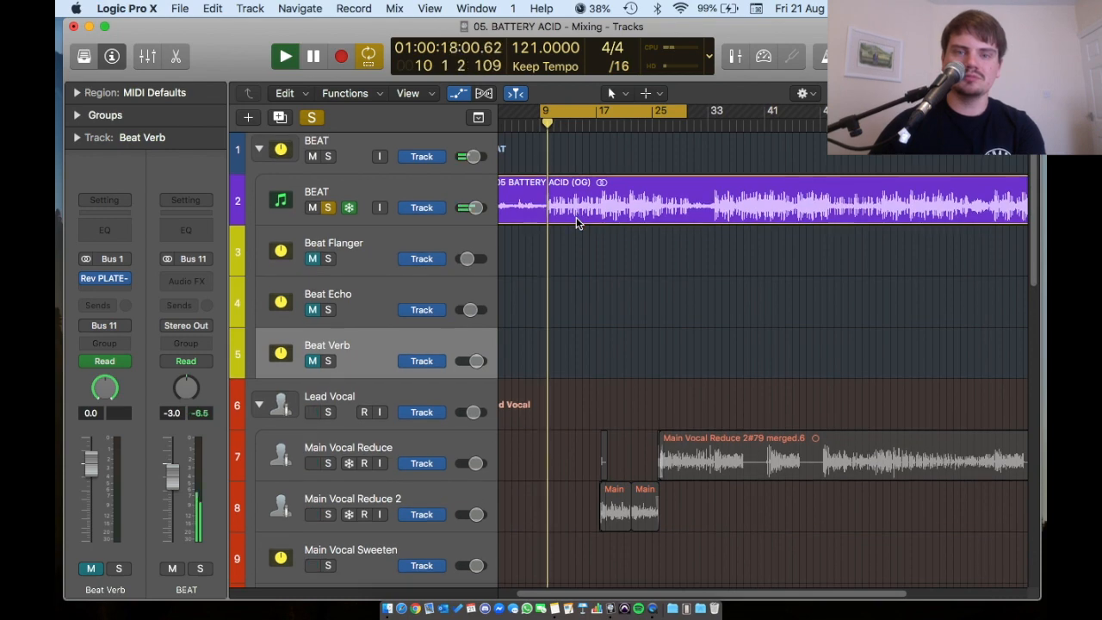
Compare the beat with and without the Beat Verb reverb during playback, and stop playback.
left_click(313, 360)
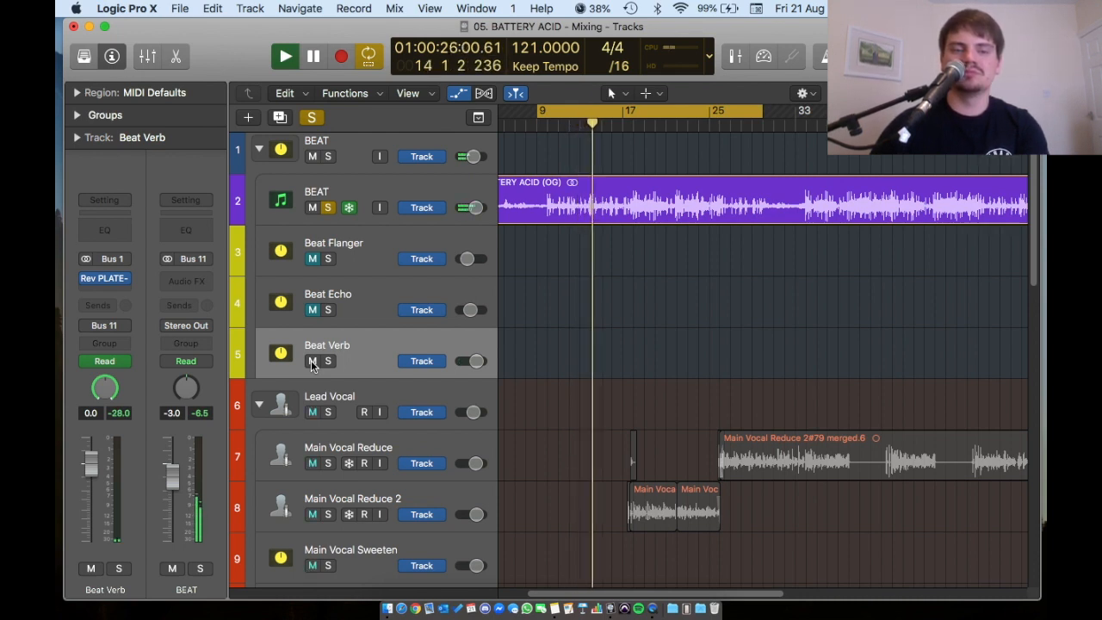
left_click(312, 361)
key("space")
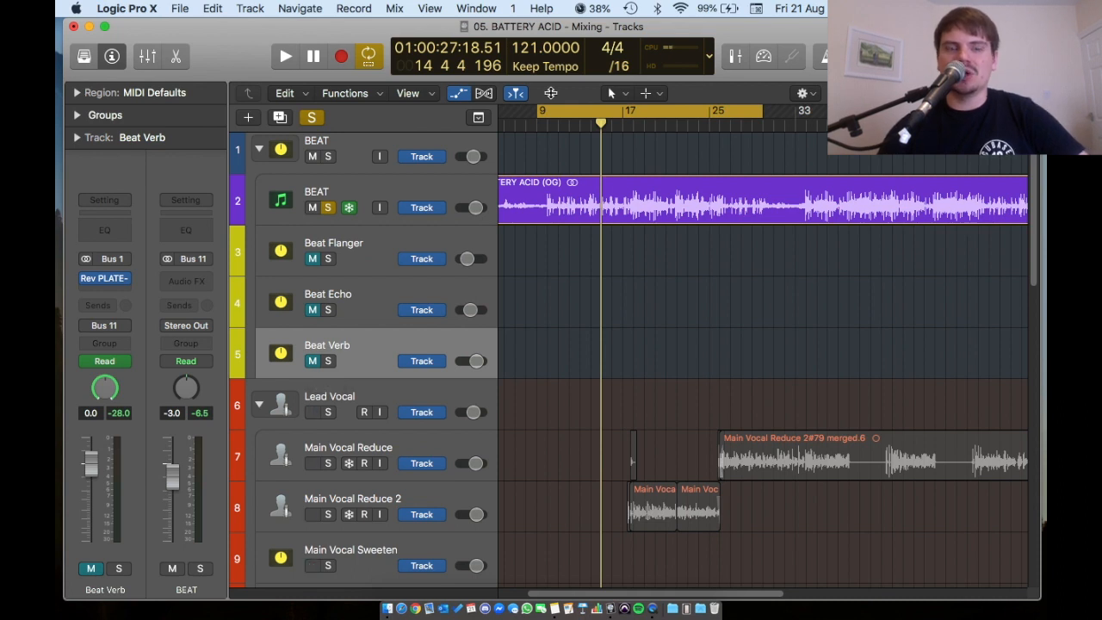
Unmute the Beat Verb and Beat Echo tracks, leaving Beat Echo selected.
left_click(314, 360)
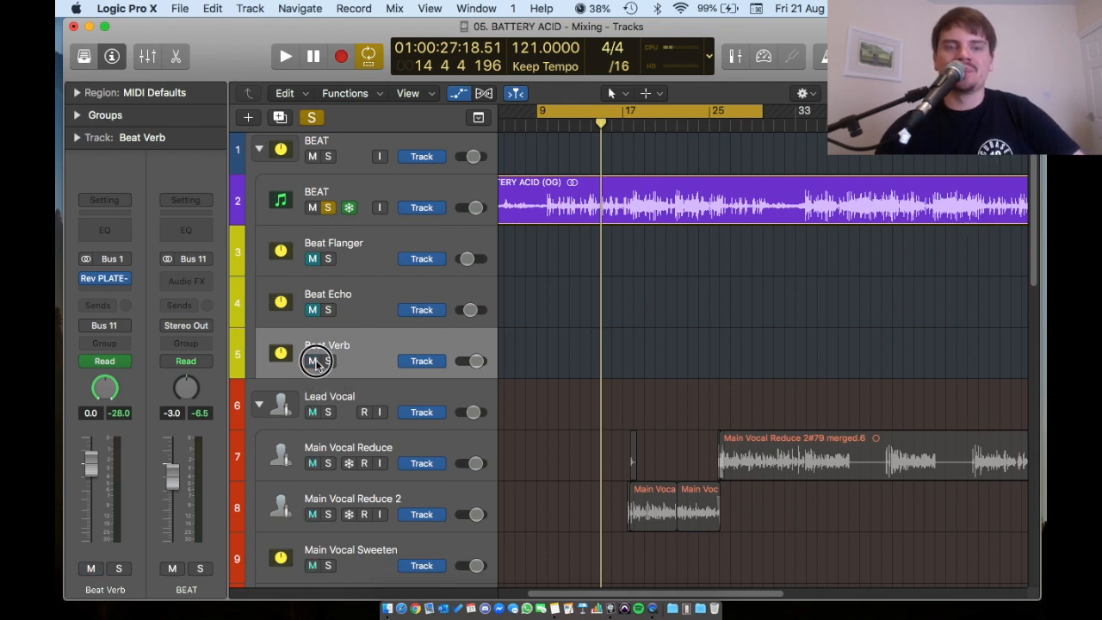
left_click(355, 296)
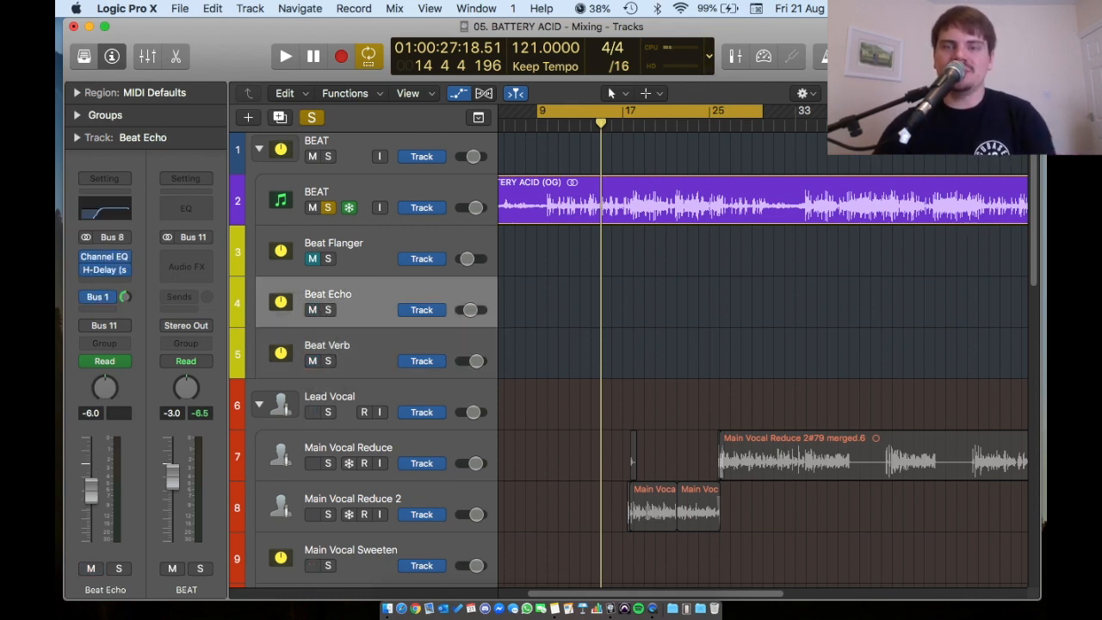
Play the looped beat with Beat Echo and Beat Verb active, view both tracks' channel strips, and stop playback.
key("space")
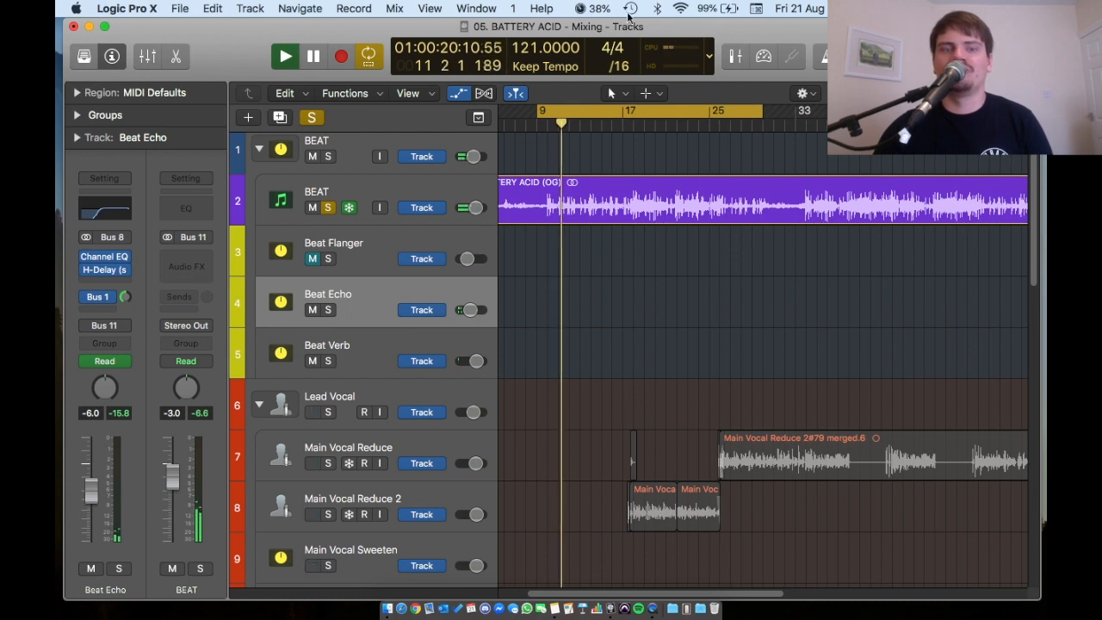
left_click(358, 347)
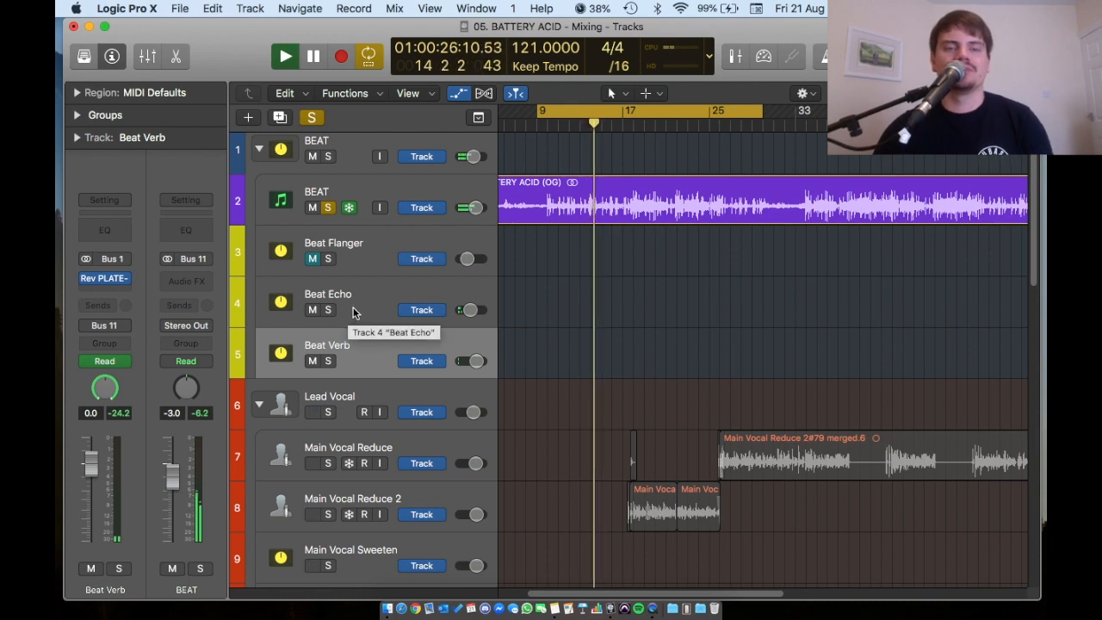
left_click(352, 312)
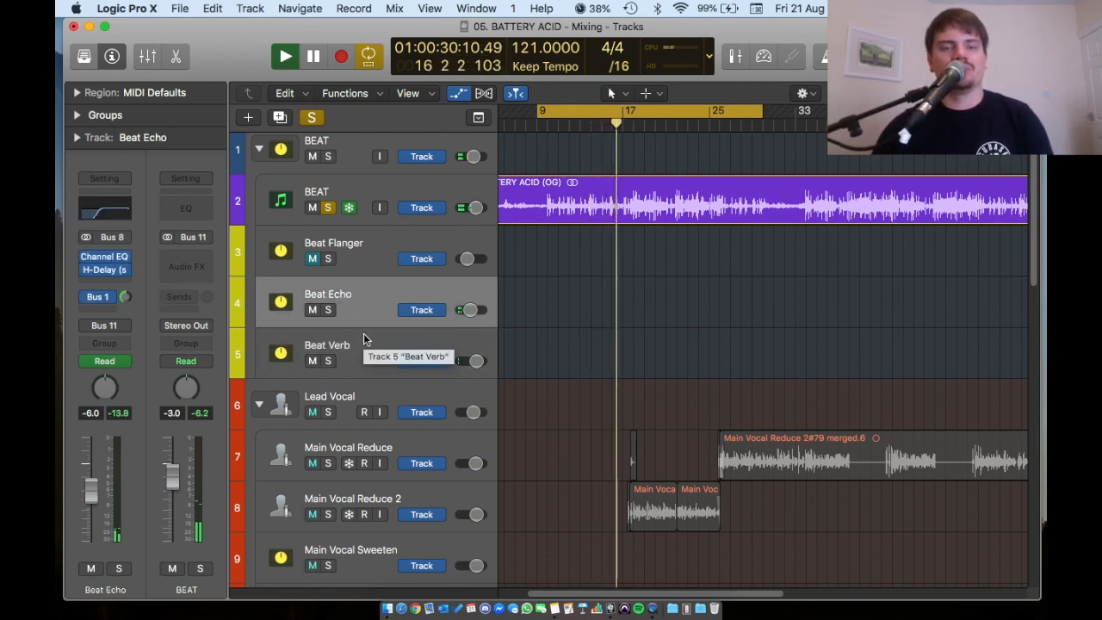
key("space")
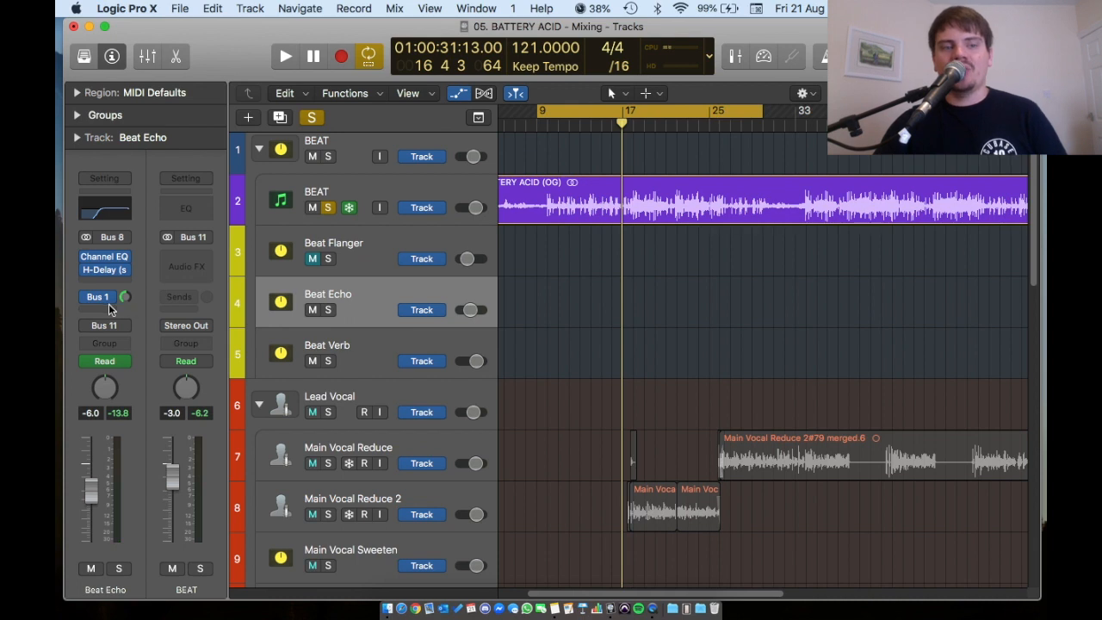
Inspect the Beat Echo channel's Bus 1 send to Beat Verb, and leave Beat Echo selected.
left_click(109, 299)
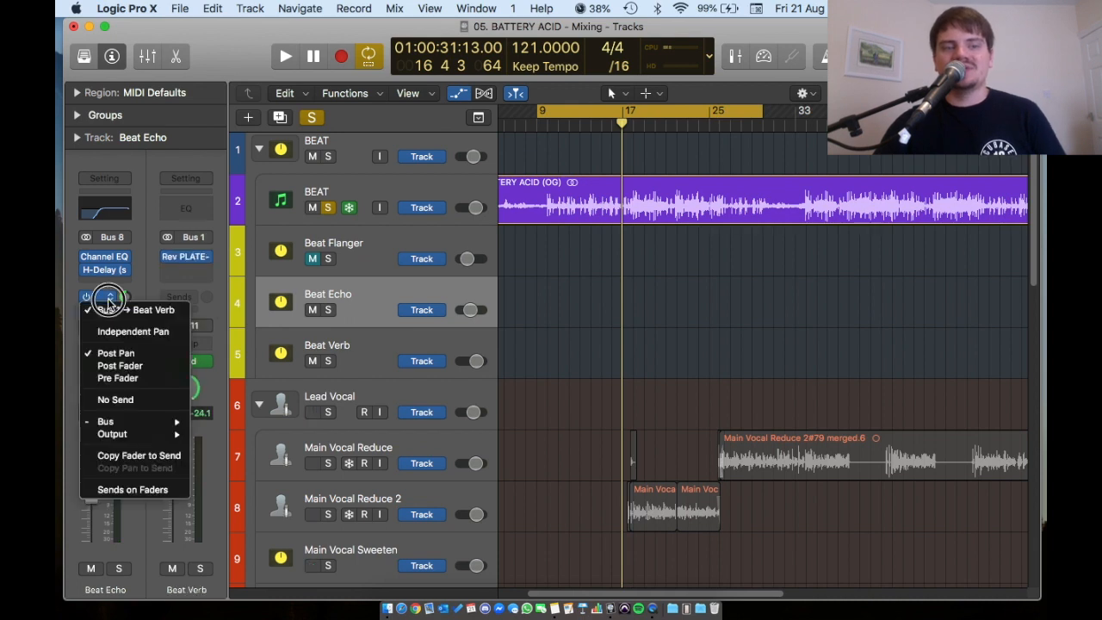
left_click(337, 311)
left_click(357, 361)
left_click(353, 299)
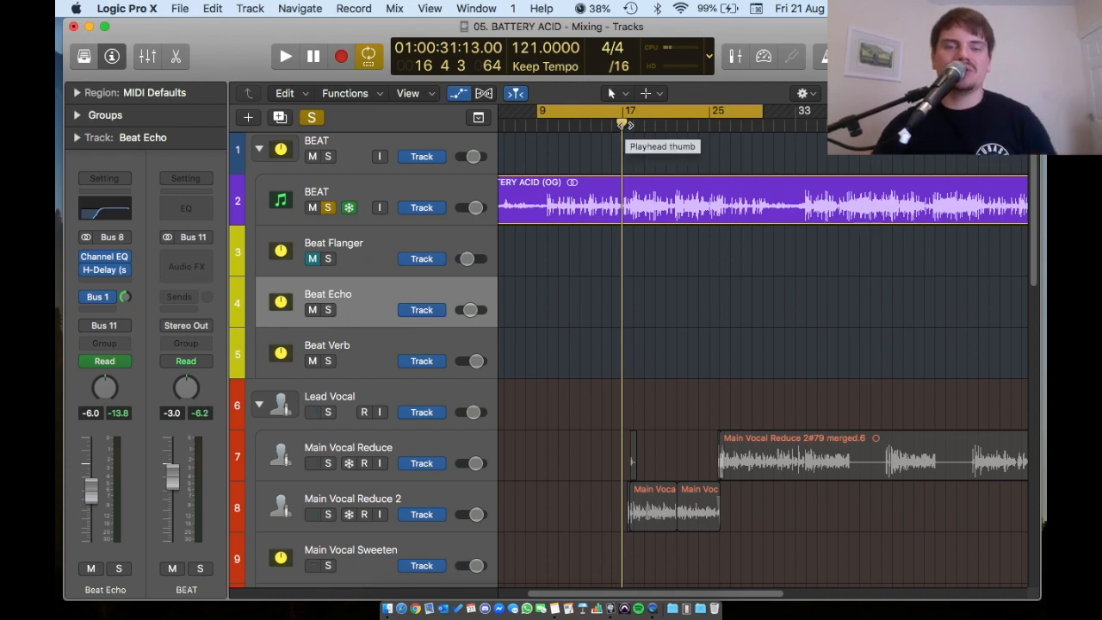
Mute Beat Echo and Beat Verb, unmute Beat Flanger, and open its Flanger plug-in clear of the channel strips.
left_click(311, 310)
left_click(312, 361)
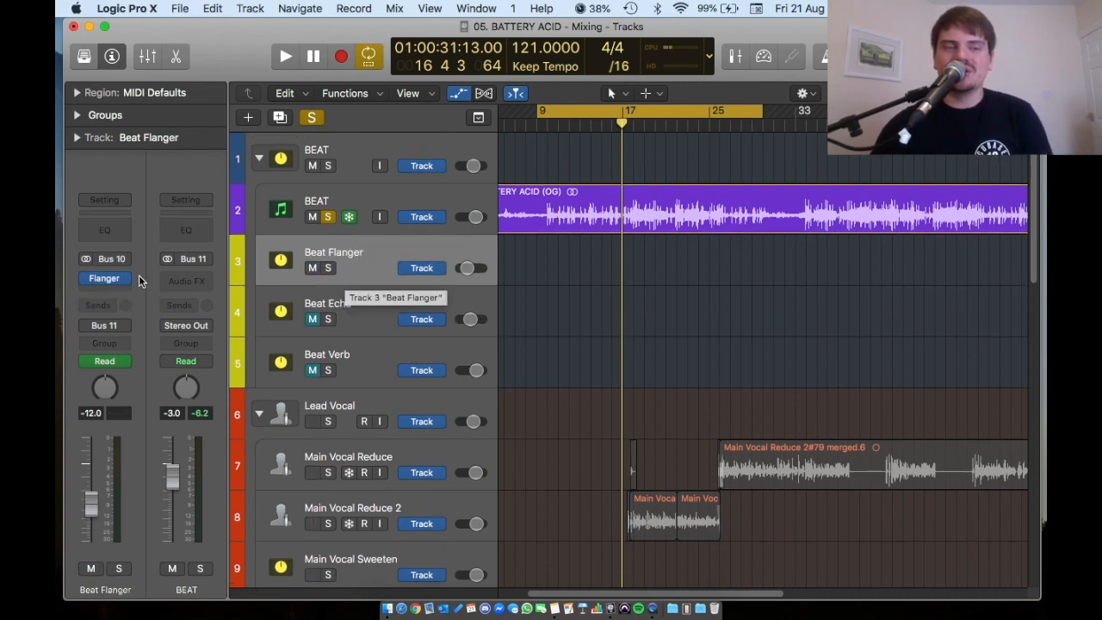
mouse_move(117, 283)
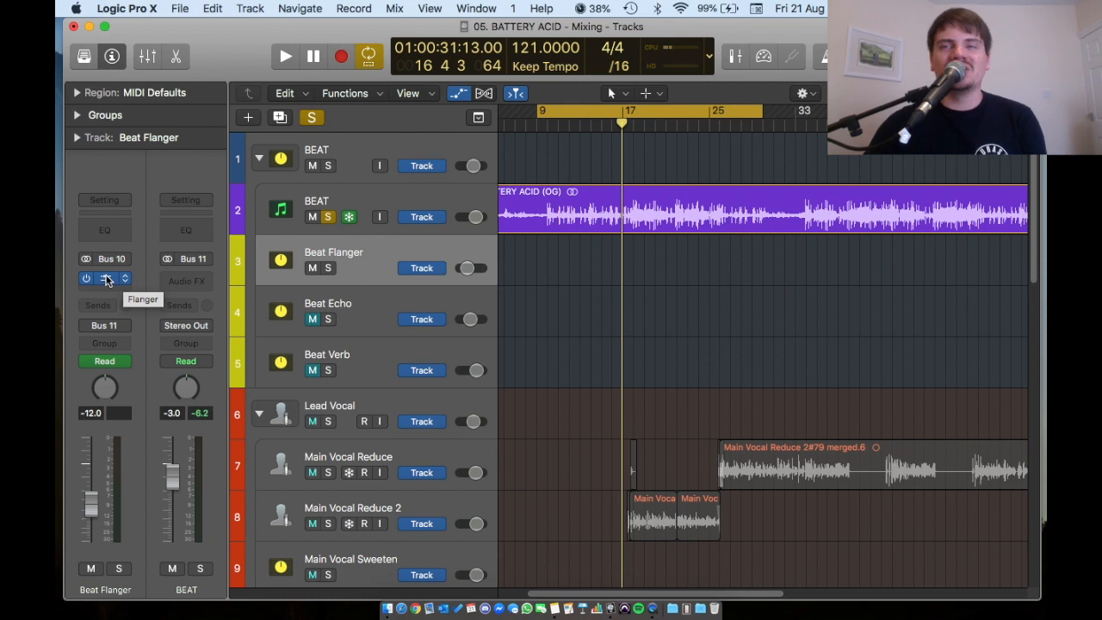
left_click(107, 281)
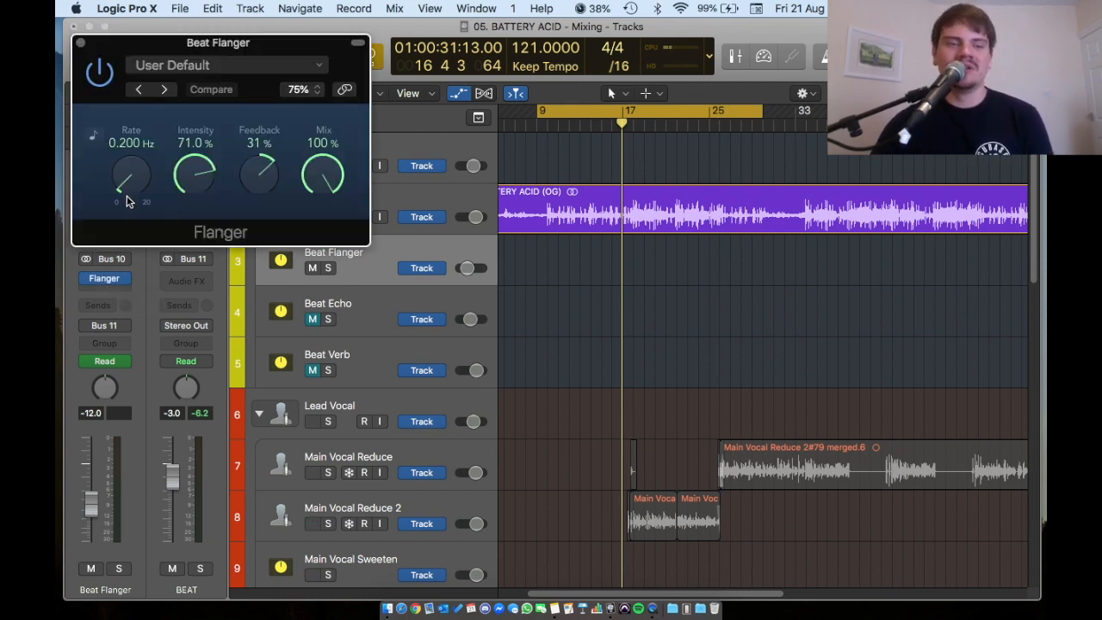
left_click_drag(105, 58, 242, 88)
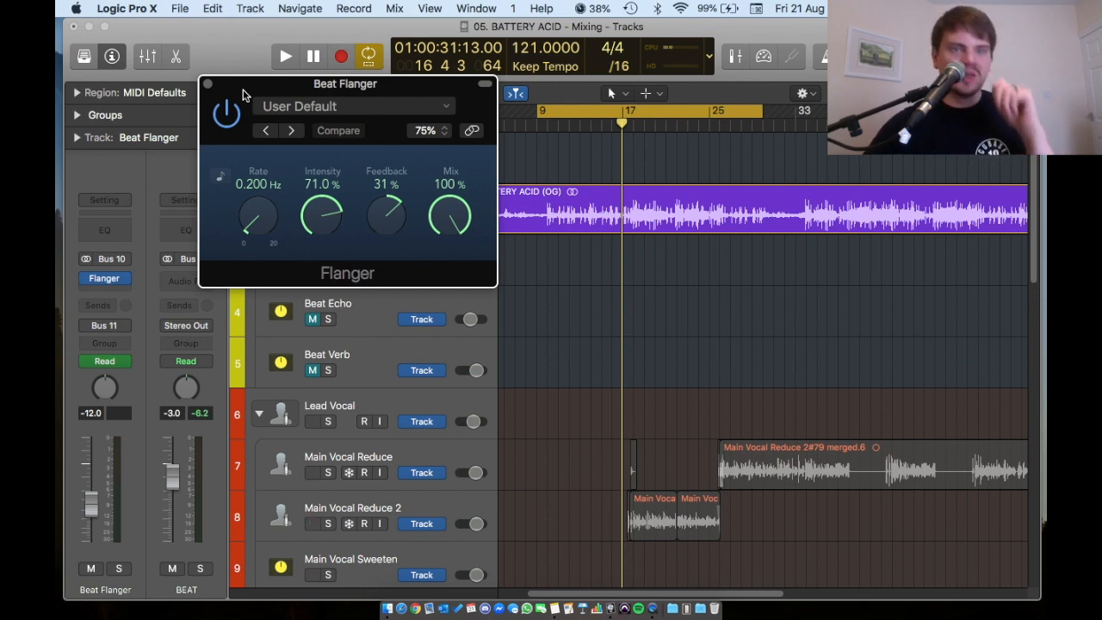
left_click_drag(274, 87, 400, 340)
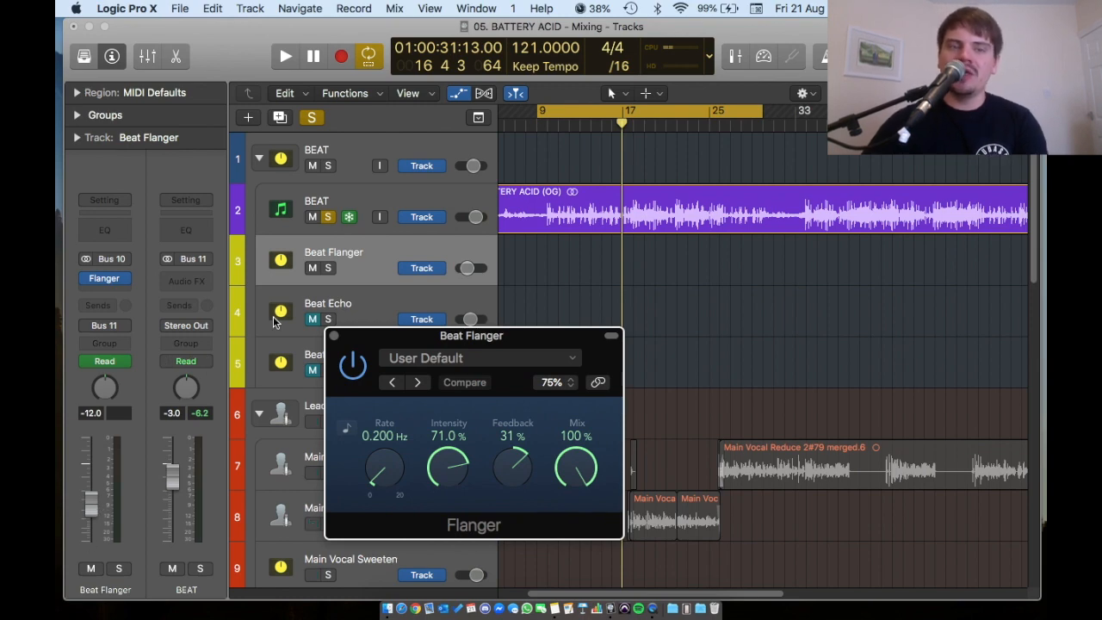
Check the BEAT track's bus sends and level, and return to Beat Flanger with its plug-in window in view.
left_click(323, 207)
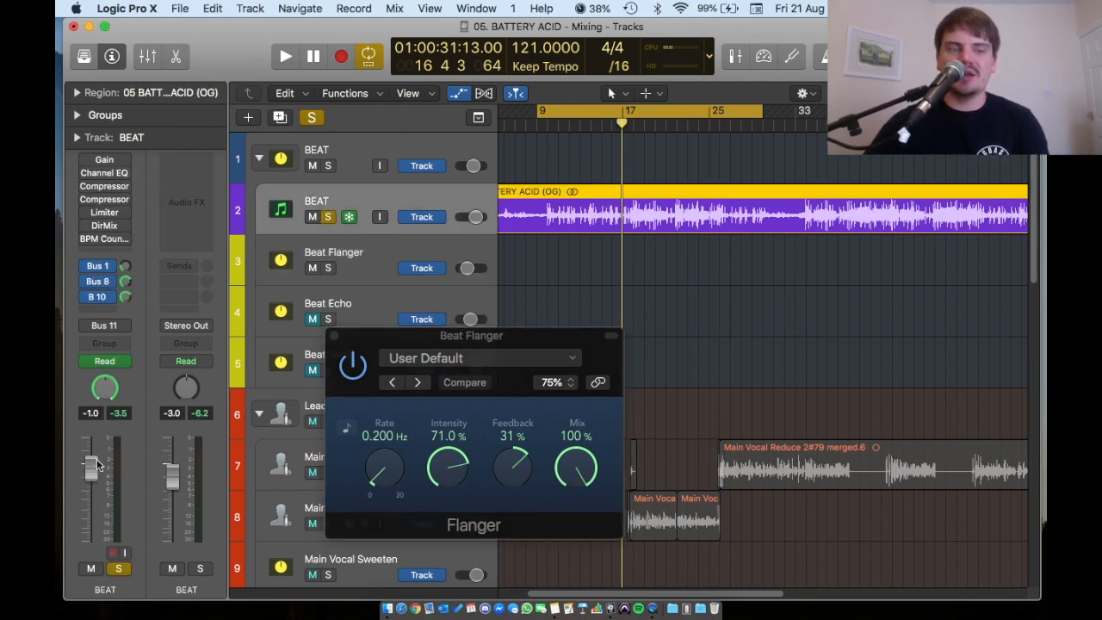
left_click(365, 259)
left_click_drag(389, 341, 276, 147)
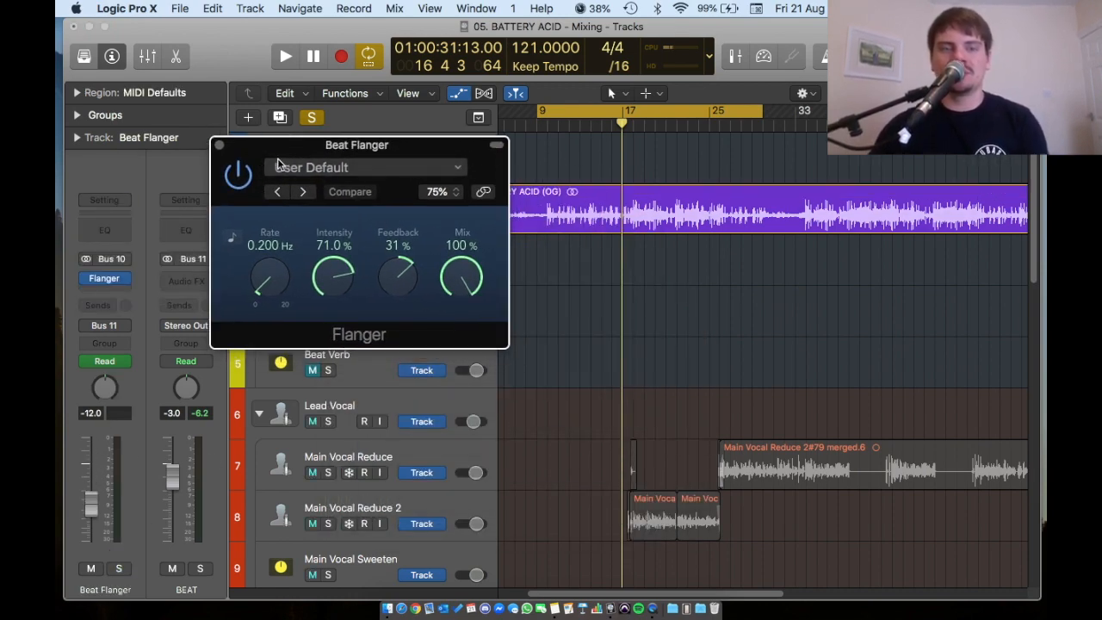
Compare the playing beat with the Flanger bypassed and enabled, and raise the Beat Flanger level before lowering it to about -11 dB.
left_click(238, 174)
key("space")
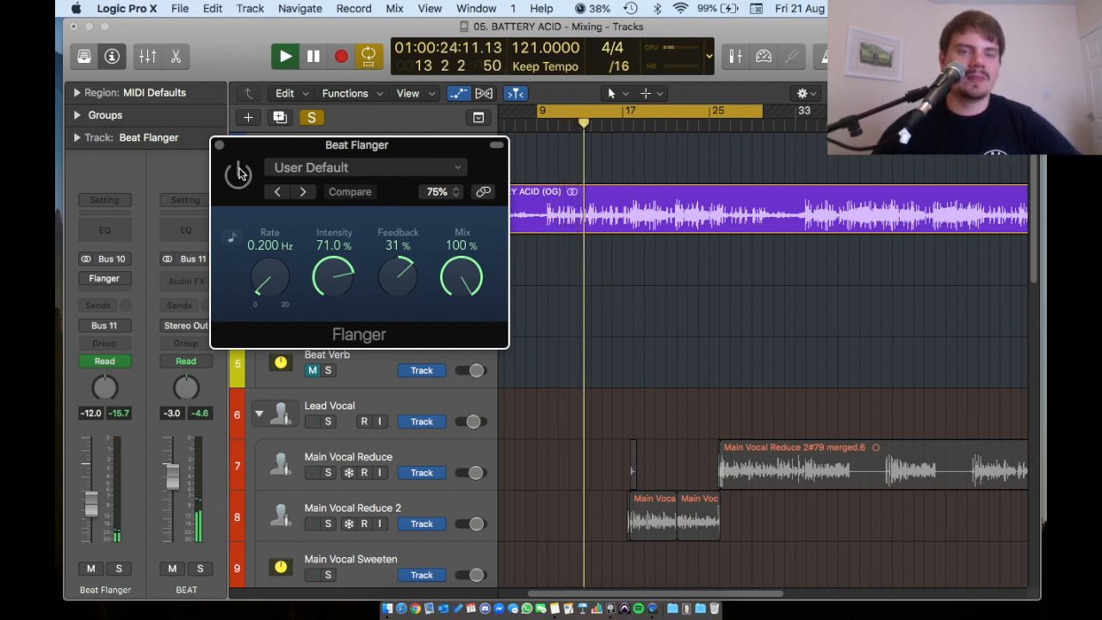
left_click(238, 173)
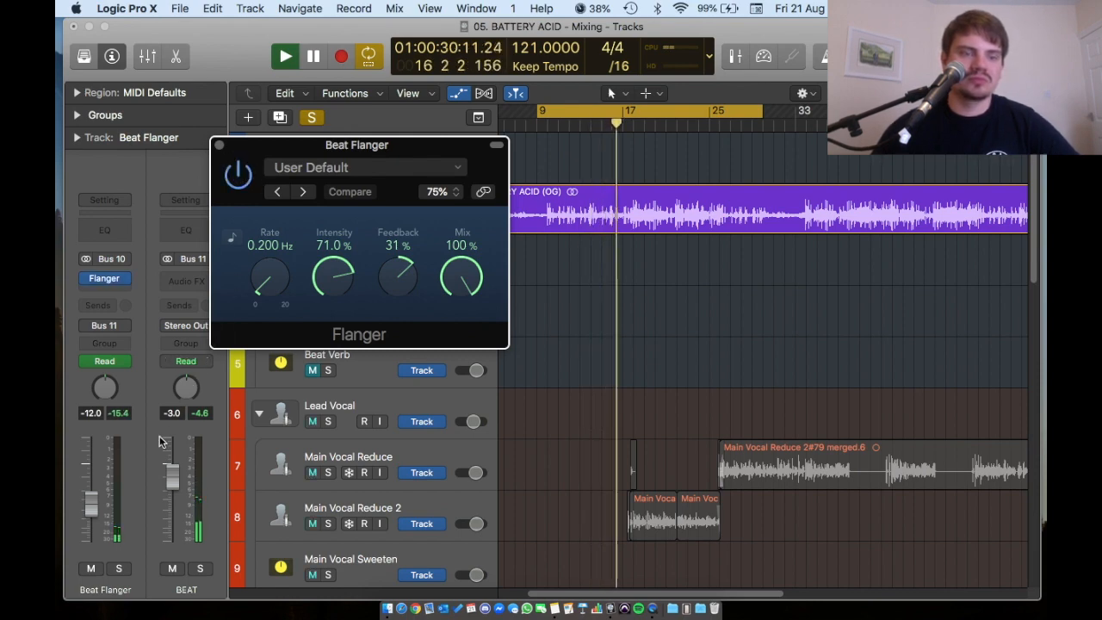
left_click_drag(91, 505, 94, 415)
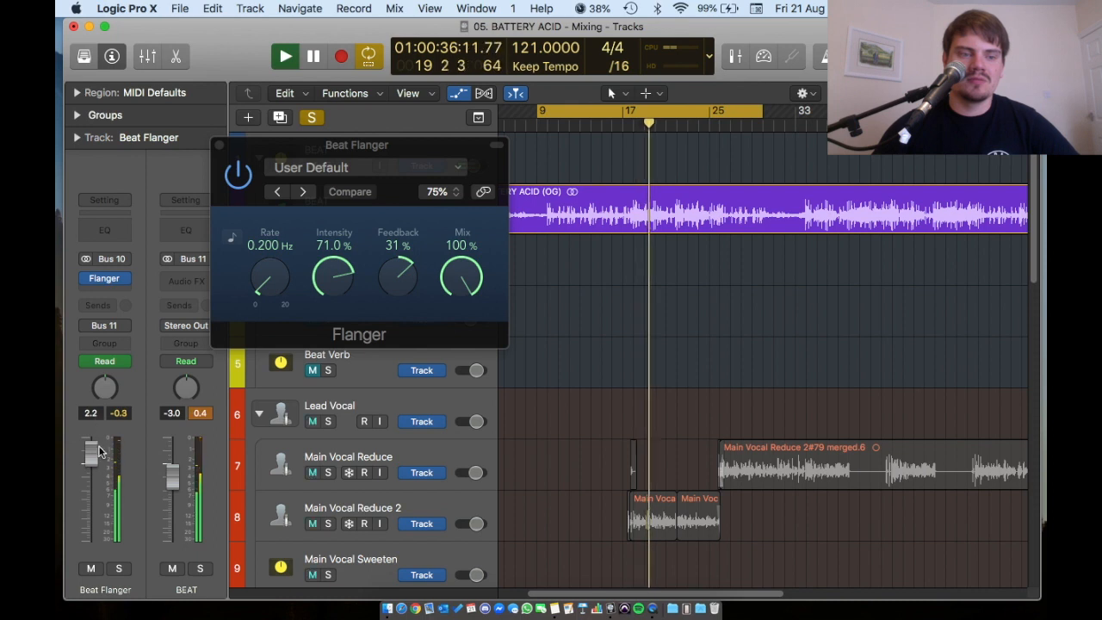
left_click_drag(90, 457, 93, 518)
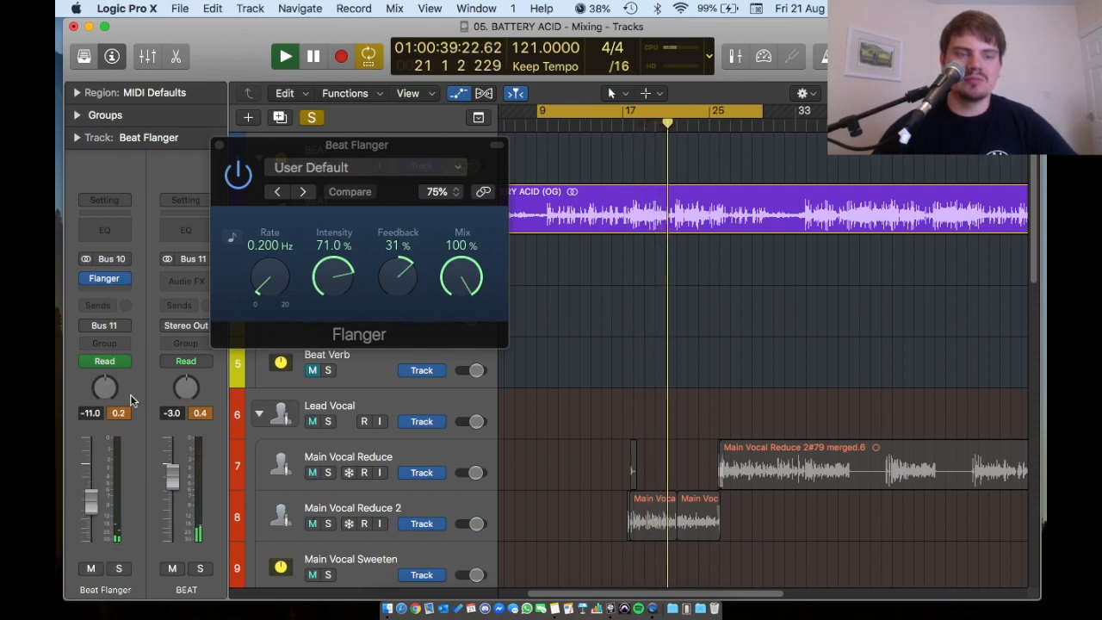
Bypass the Flanger for comparison, set the Beat Flanger level to -12 dB, re-enable the Flanger and close its window.
left_click(238, 176)
left_click(75, 415)
double_click(77, 415)
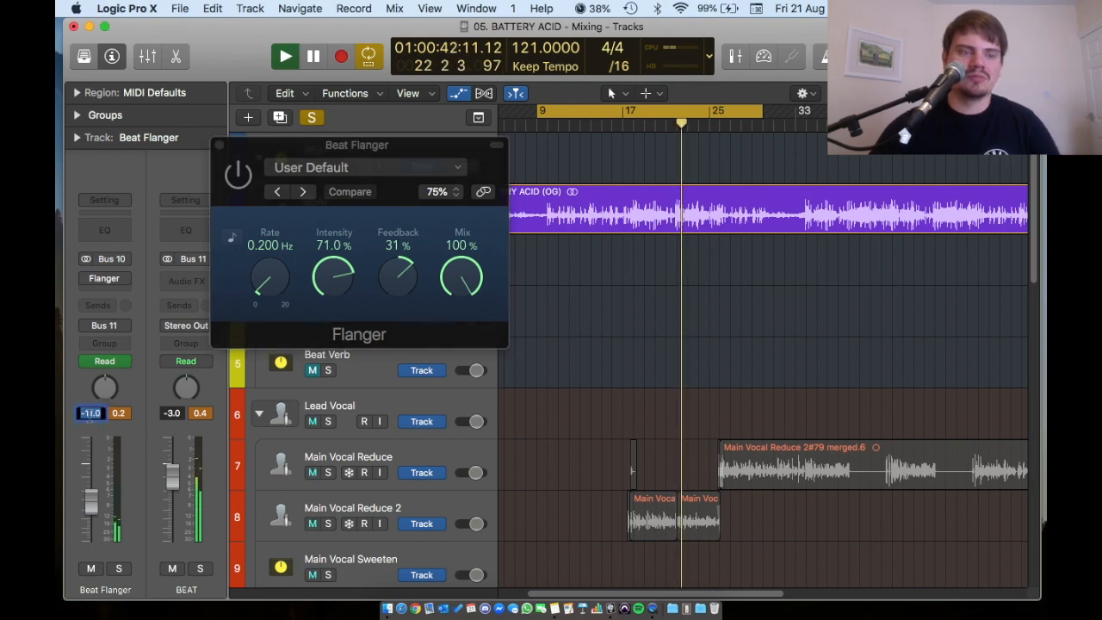
type("-12")
key("Return")
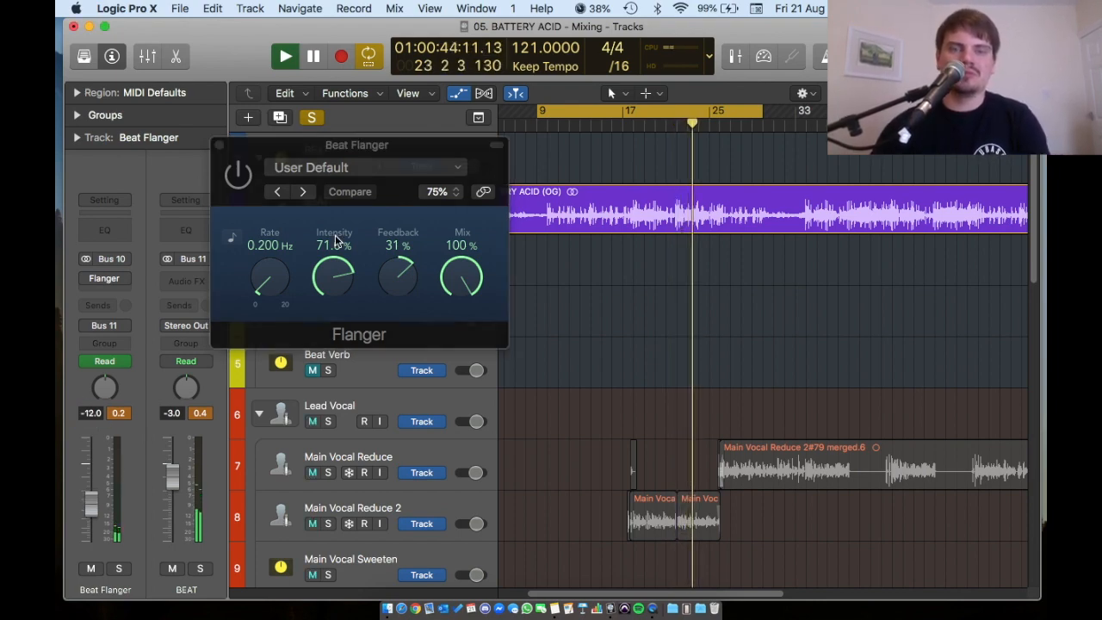
left_click(244, 174)
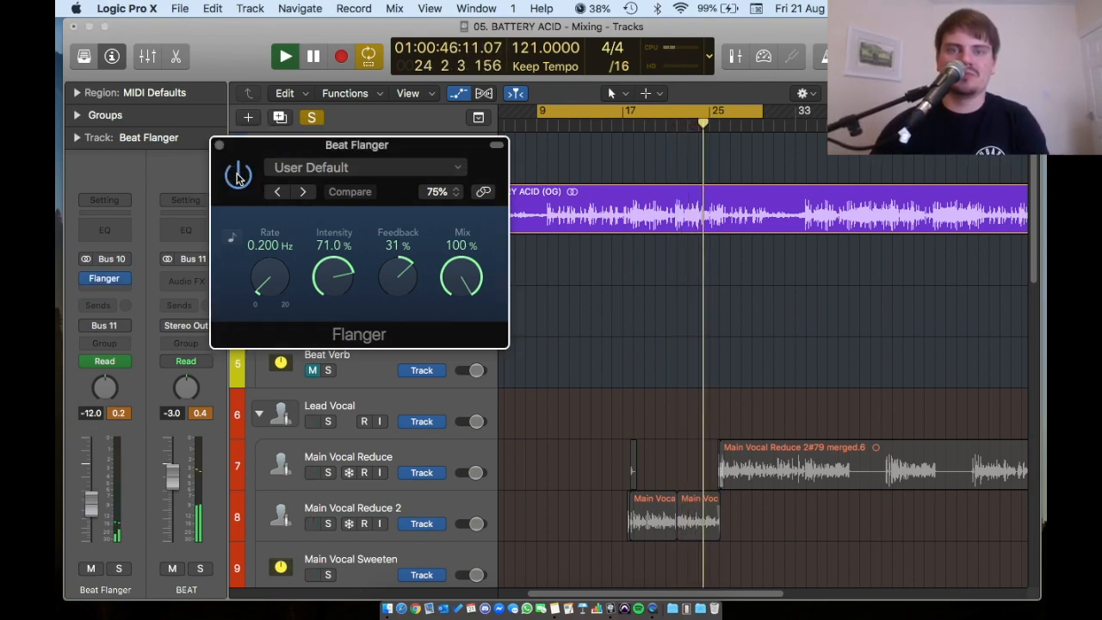
left_click(219, 145)
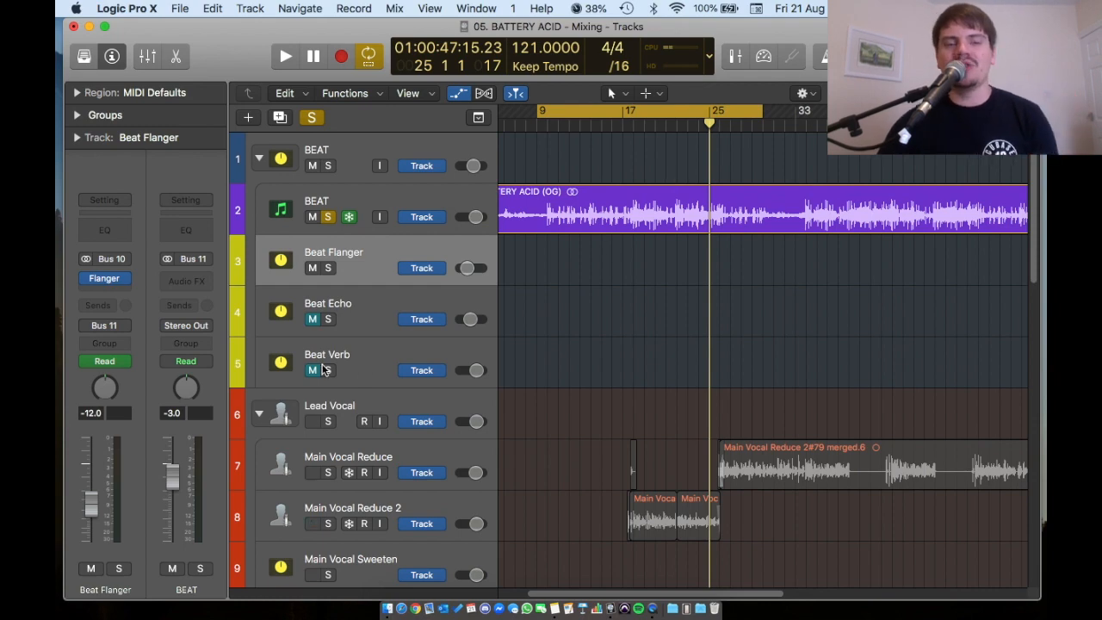
Unmute Beat Echo and Beat Verb, and zoom out to show the whole beat region.
left_click(312, 318)
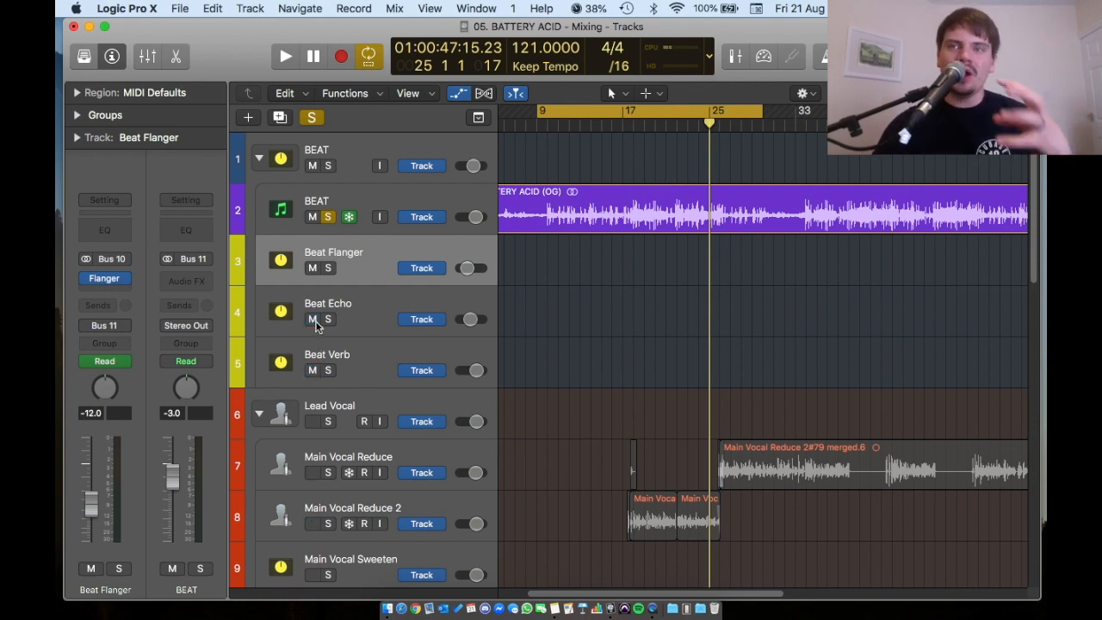
scroll(607, 319, "left", 5)
scroll(590, 319, "down", 3)
scroll(588, 326, "up", 1)
scroll(588, 327, "up", 2)
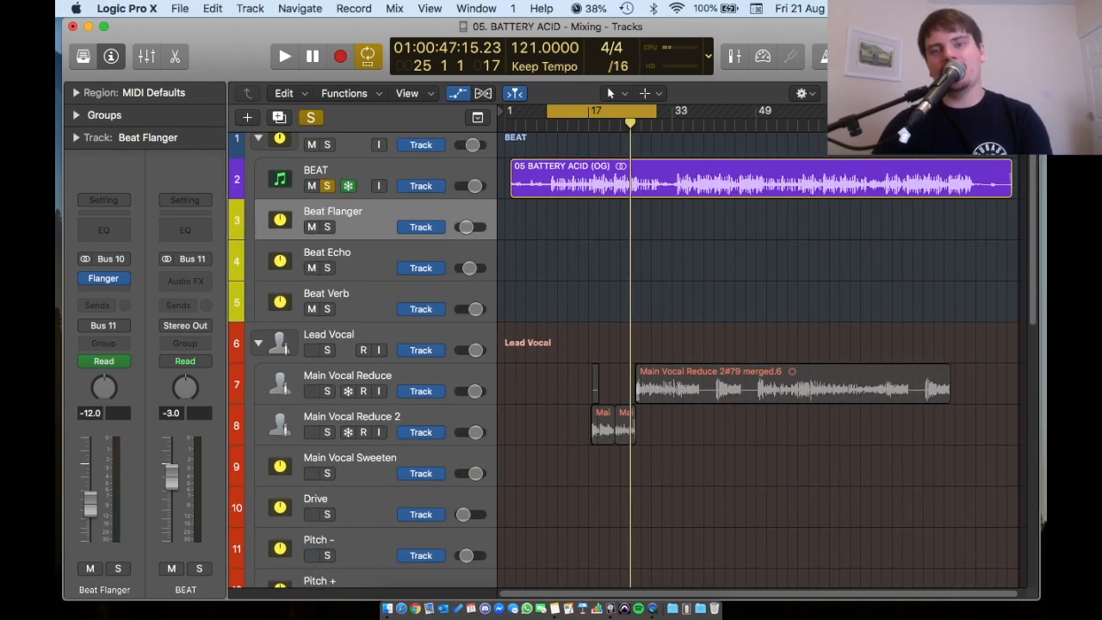
Compare the looped beat with Beat Flanger, Beat Echo and Beat Verb all muted and all unmuted during playback.
left_click_drag(314, 310, 315, 226)
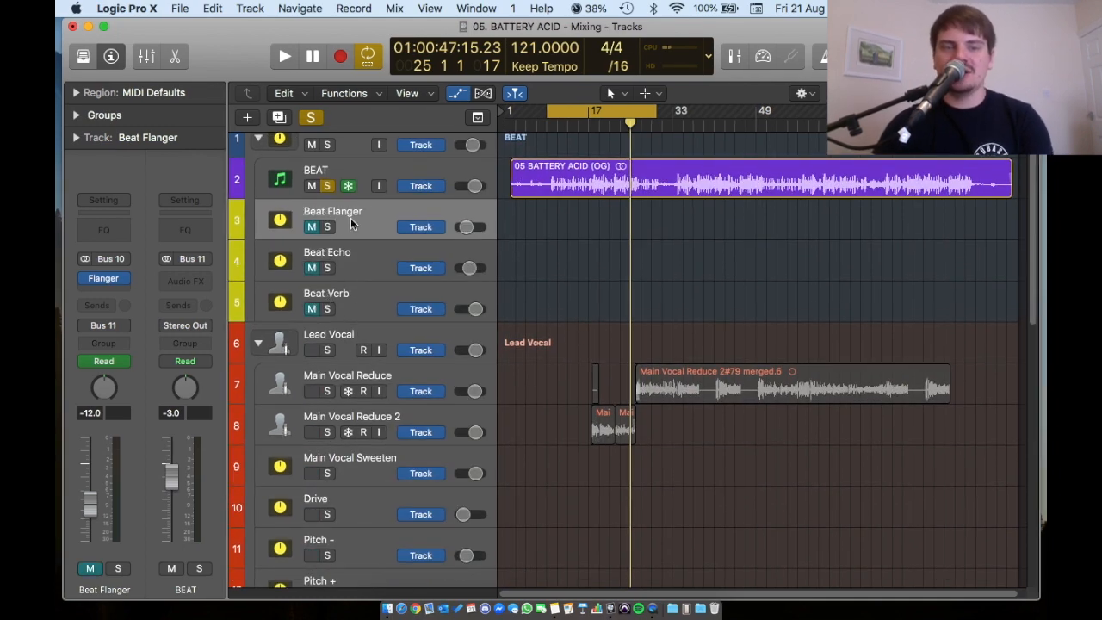
scroll(364, 234, "up", 1)
key("space")
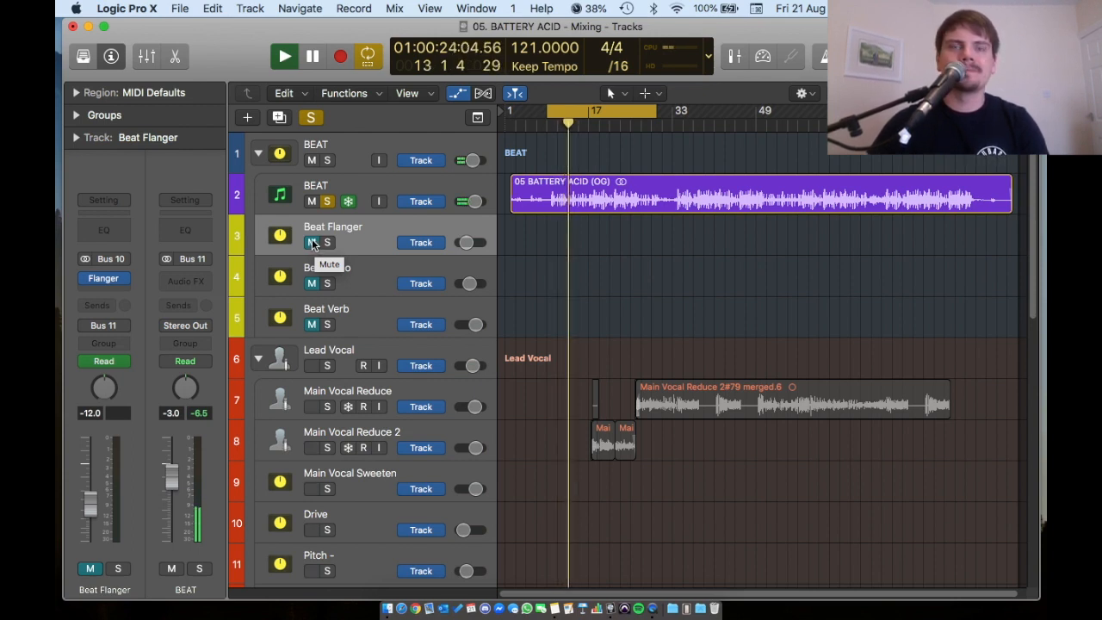
left_click_drag(313, 242, 311, 324)
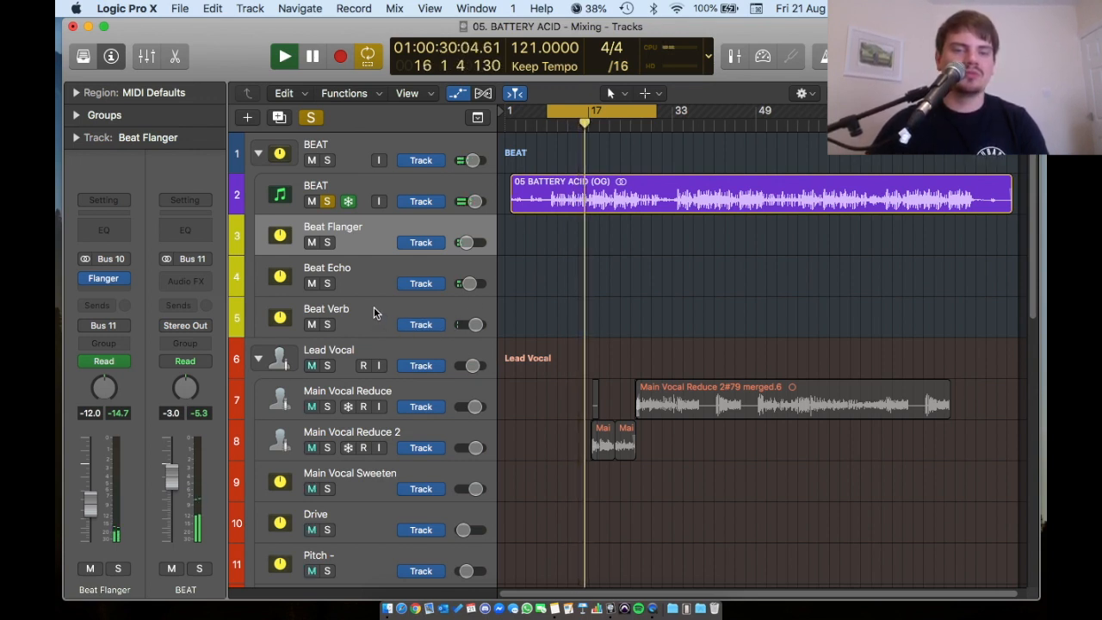
Unsolo the BEAT track to hear it with the vocals, stop playback and turn off cycle mode.
left_click(328, 202)
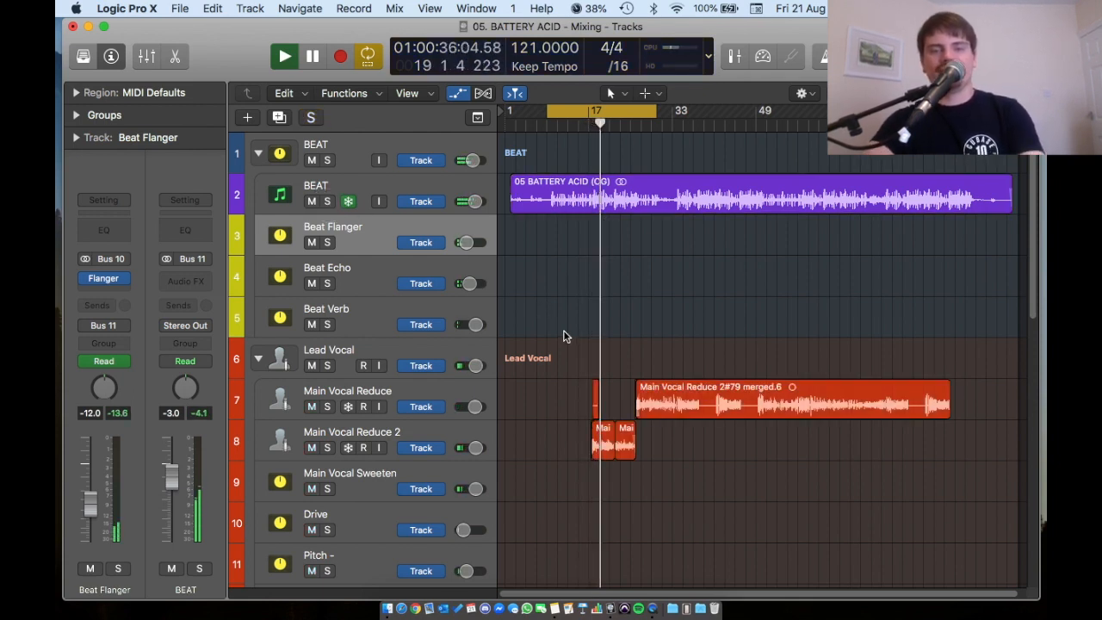
key("c")
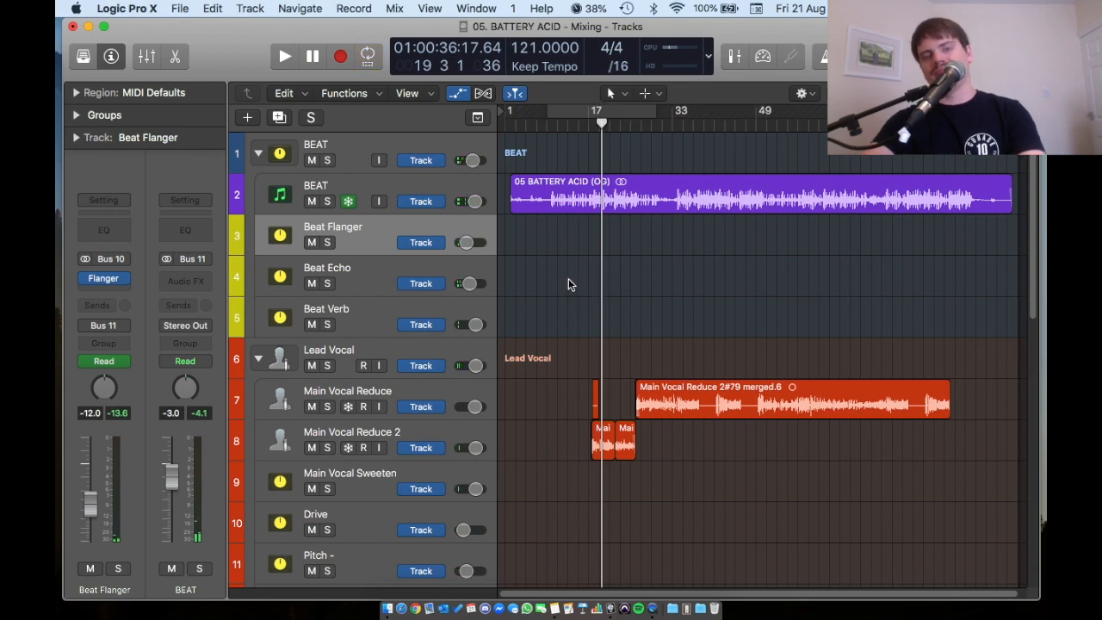
Unmute the Vox Verb and Vox Echo tracks below the lead vocals, and select Vox Echo.
left_click(552, 308, "ctrl+alt")
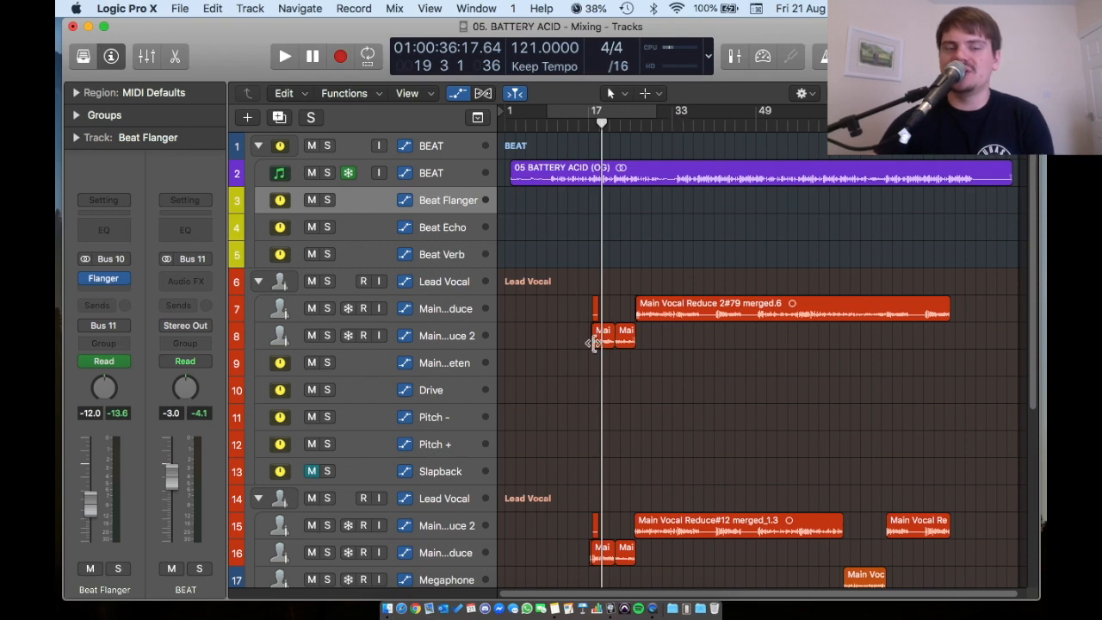
scroll(412, 318, "down", 10)
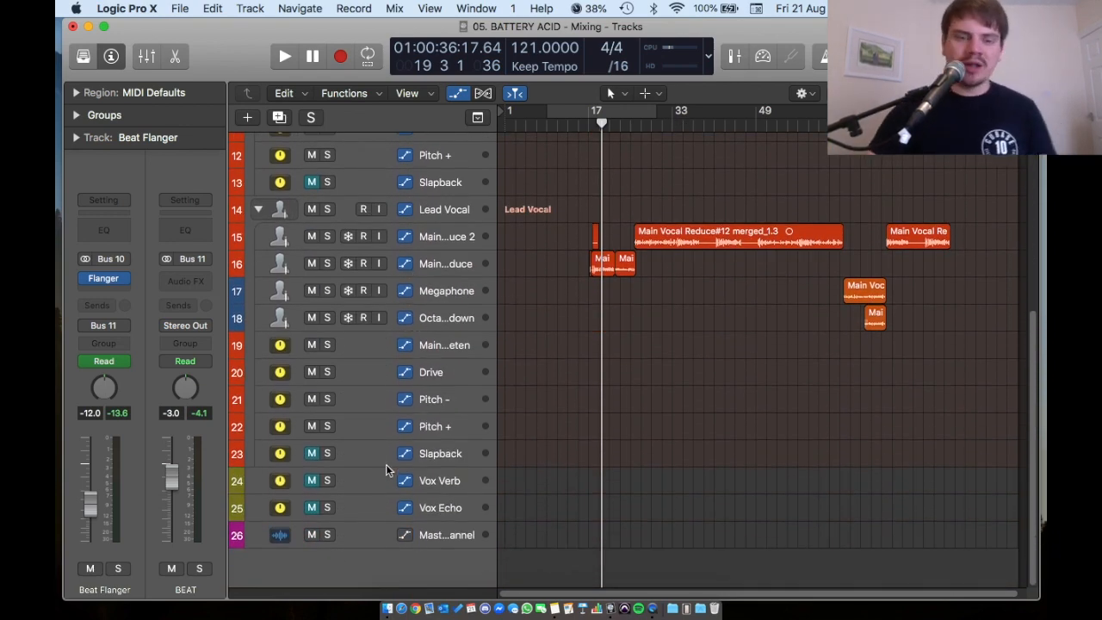
left_click(443, 482)
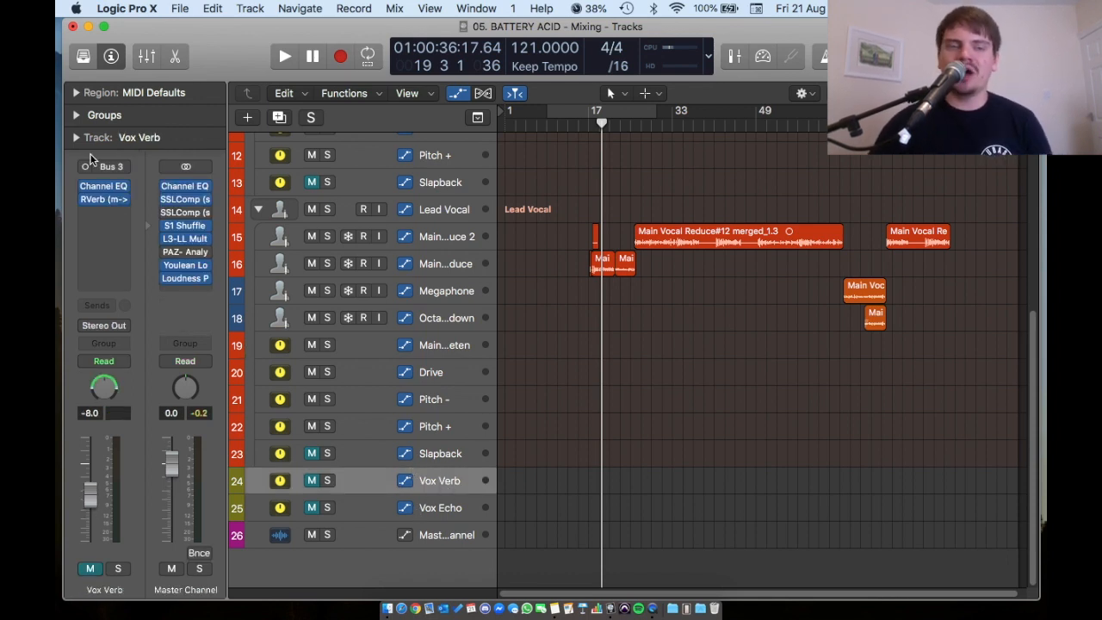
left_click(311, 481)
left_click(312, 507)
left_click(373, 499)
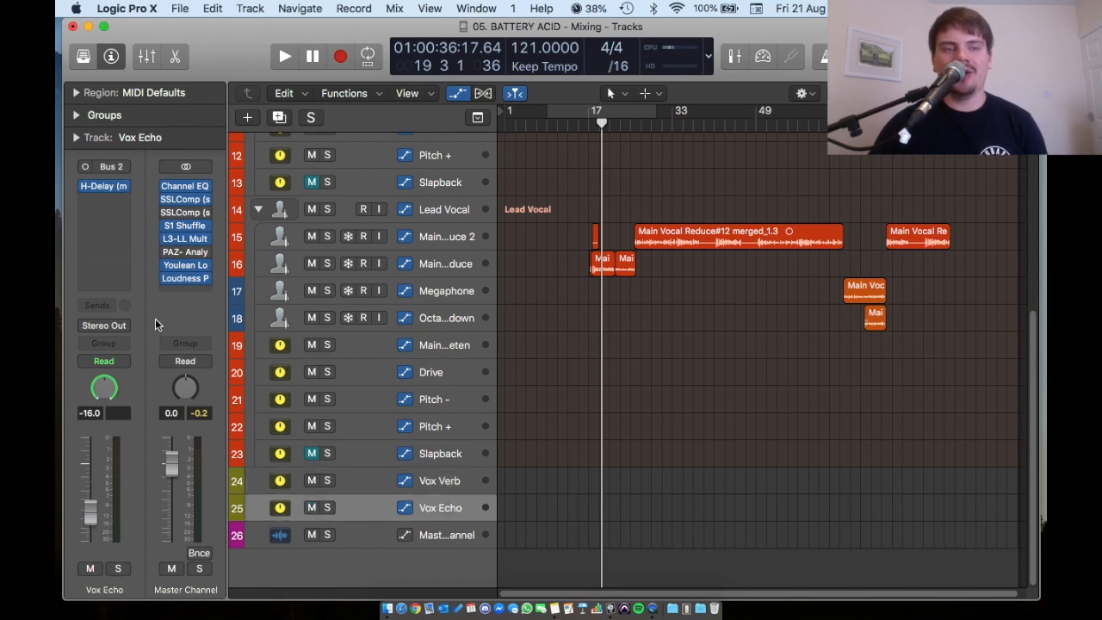
Open the H-Delay plug-in on Vox Echo and examine its delay settings and high-pass and low-pass filters.
left_click(106, 187)
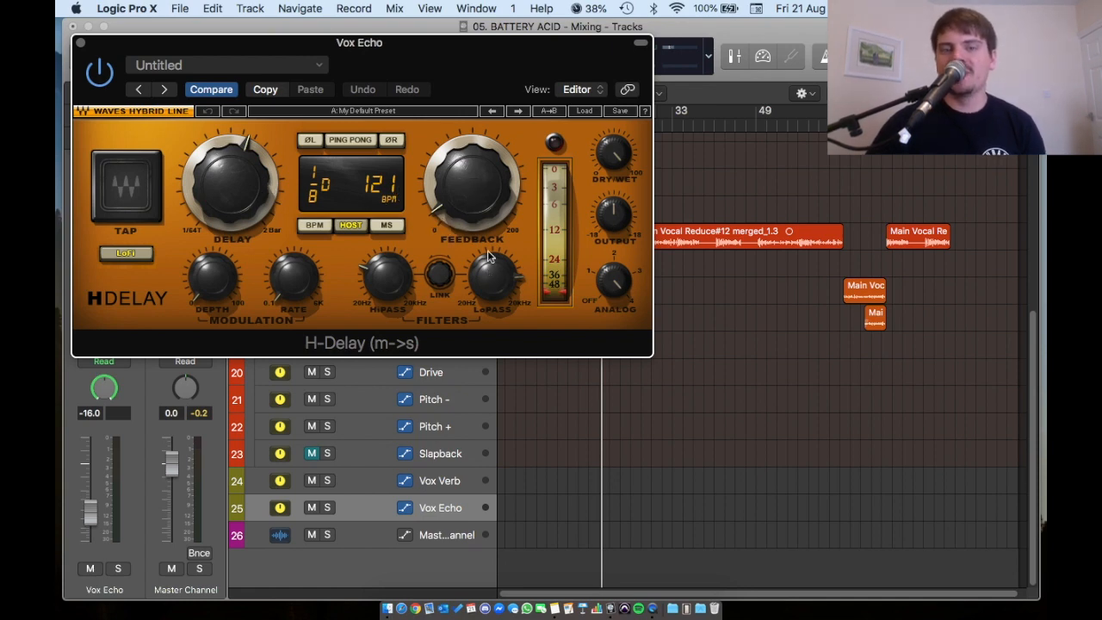
left_click(386, 281)
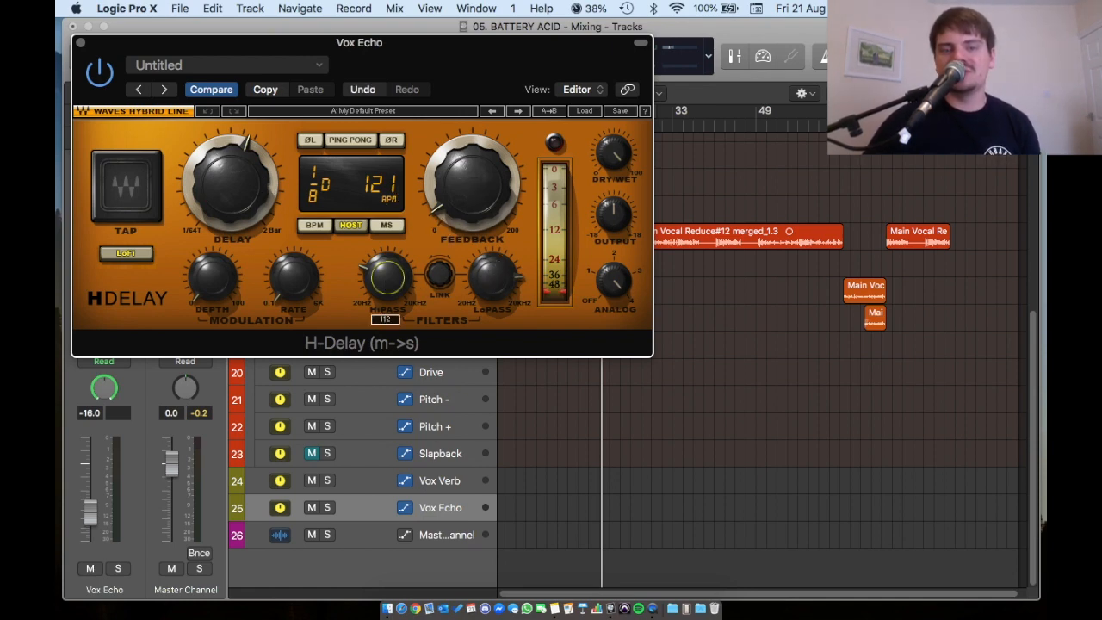
left_click(482, 292)
left_click(506, 291)
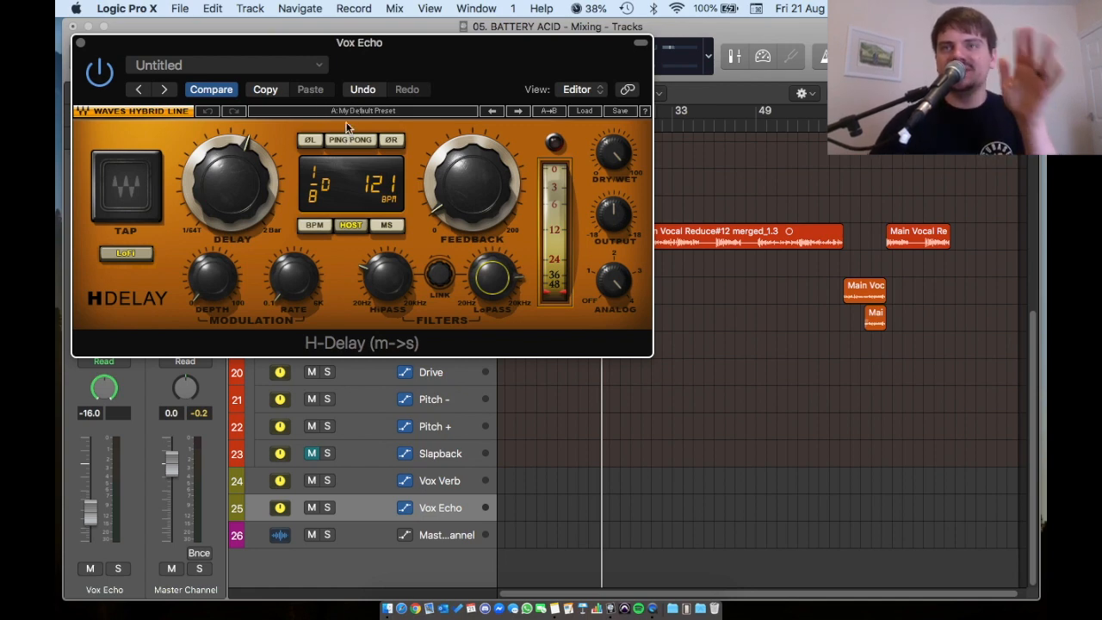
Close the H-Delay plug-in and solo both Lead Vocal stacks together with Vox Echo.
left_click(80, 43)
scroll(370, 299, "up", 1)
left_click(327, 224)
scroll(335, 229, "up", 10)
left_click(327, 307)
scroll(349, 296, "down", 6)
left_click(326, 507)
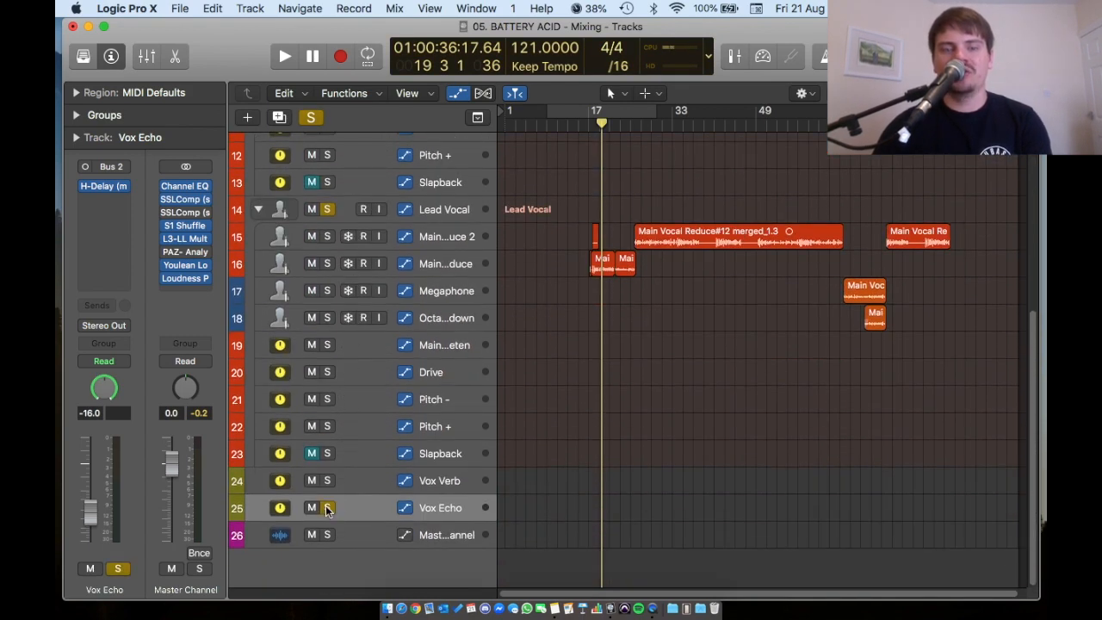
Play the soloed vocals with the echo, unsolo Vox Echo during playback and stop.
key("space")
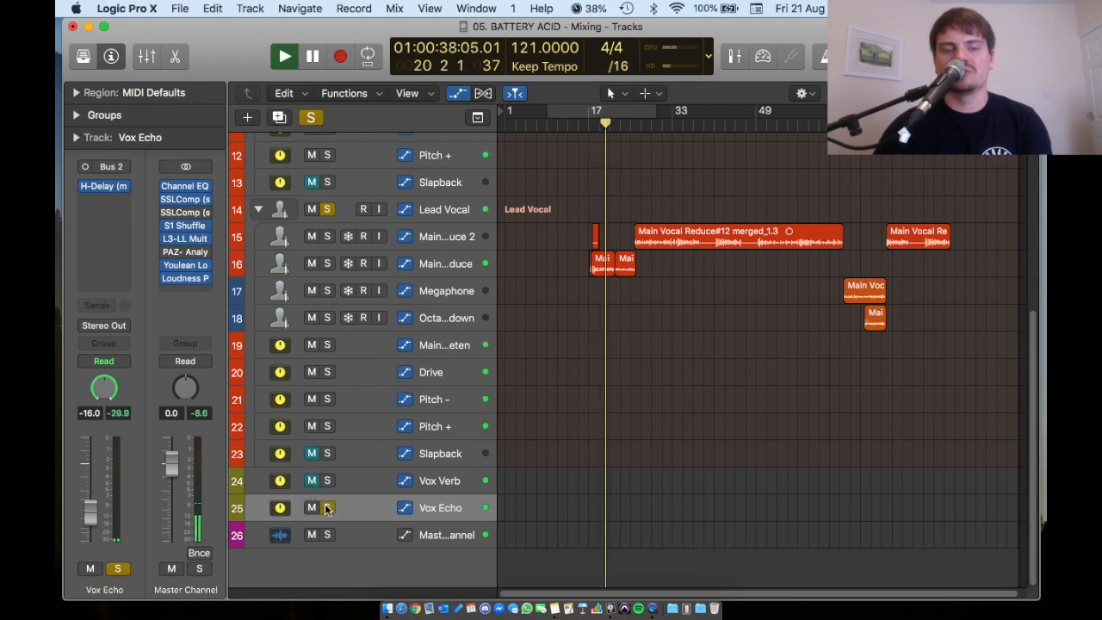
scroll(332, 263, "up", 8)
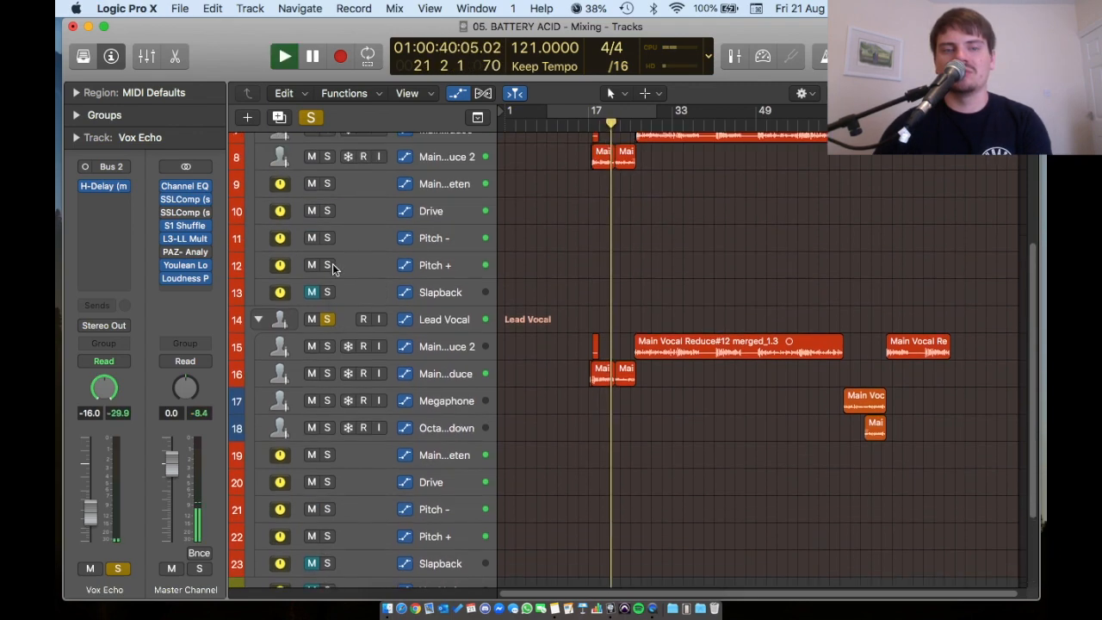
scroll(331, 357, "down", 8)
left_click(325, 507)
left_click(312, 507)
left_click(312, 507)
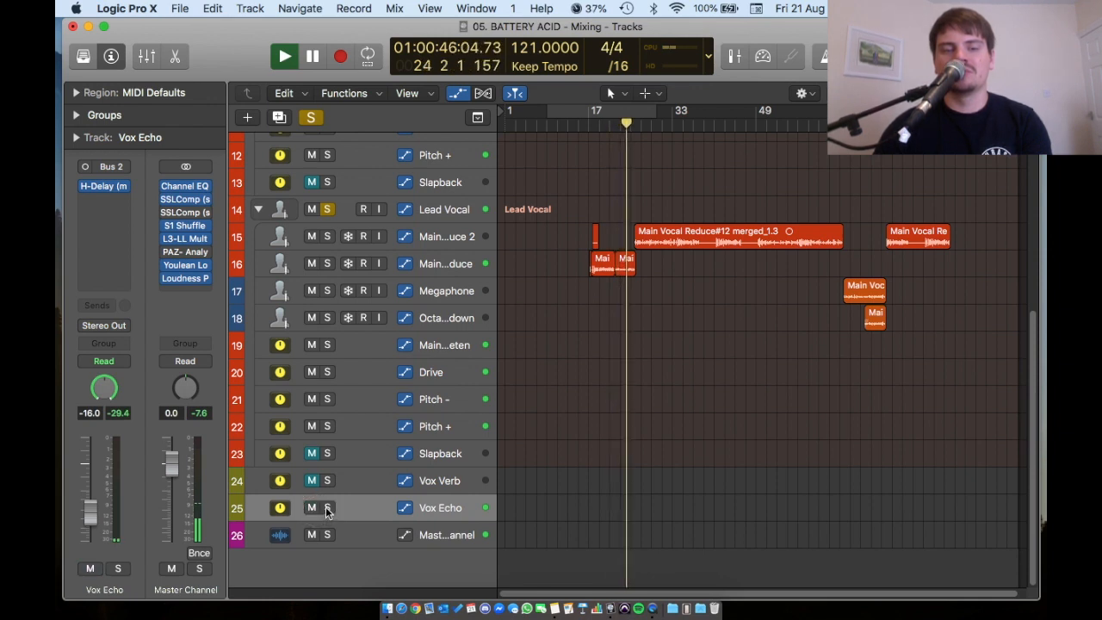
key("space")
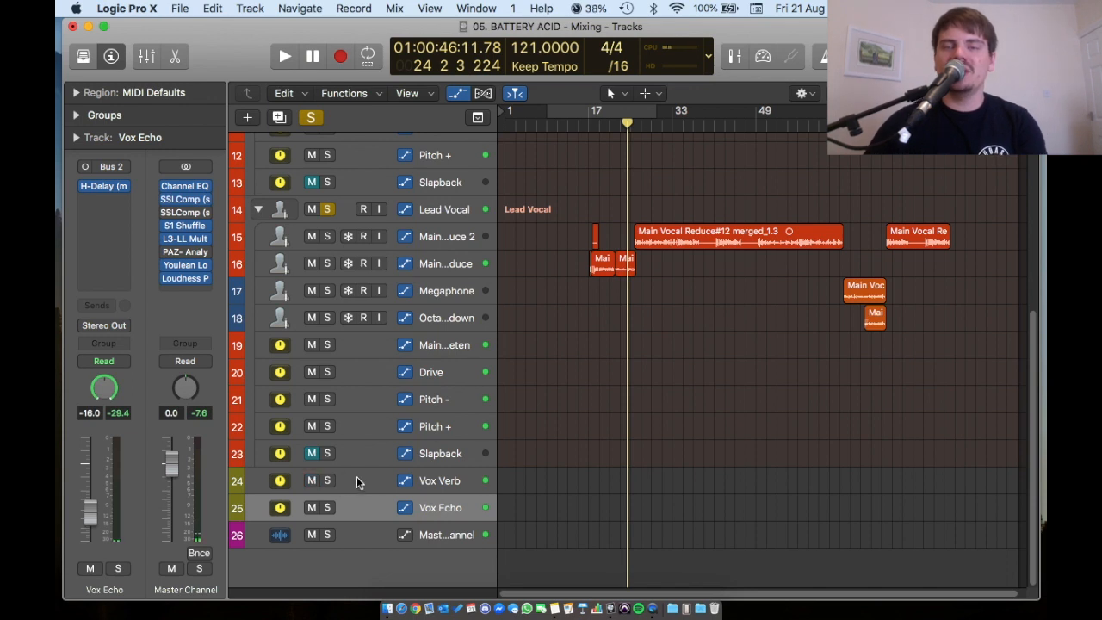
Mute Vox Echo, open the RVerb plug-in on Vox Verb and examine its reverb settings and EQ curve.
left_click(313, 511)
left_click(366, 482)
left_click(381, 507)
left_click(382, 483)
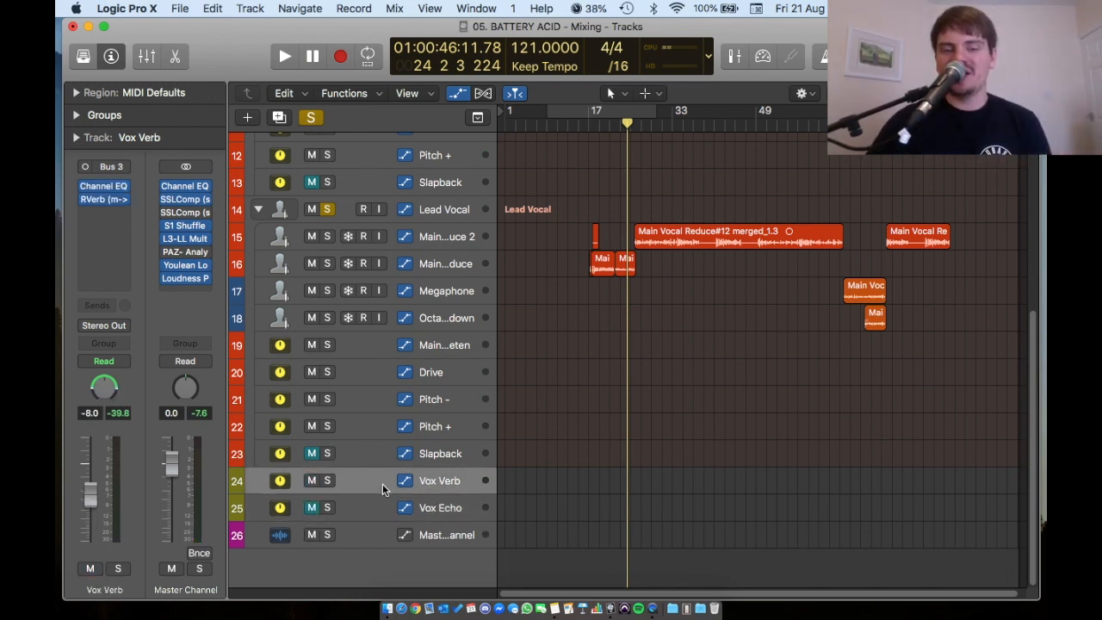
left_click(100, 204)
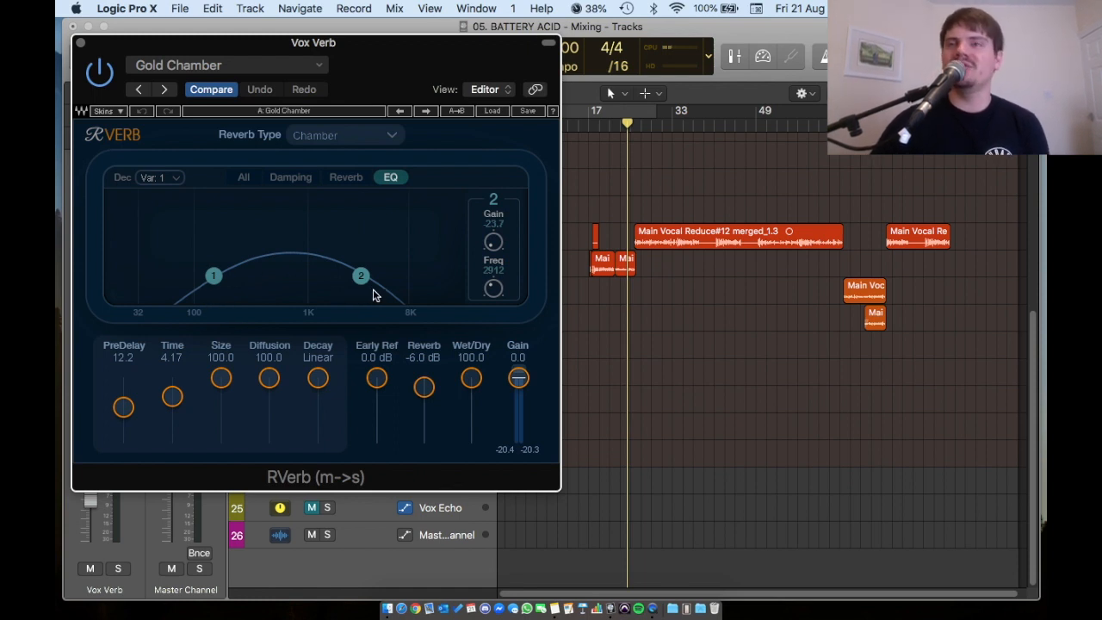
left_click_drag(382, 55, 431, 51)
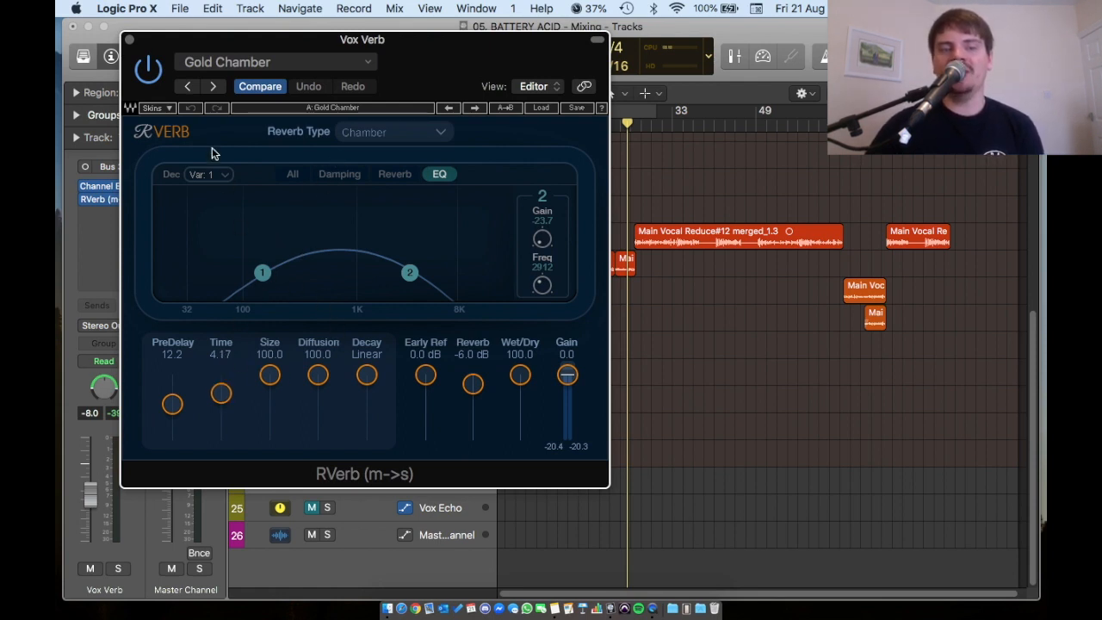
Close the RVerb plug-in and play the lead vocals with Vox Verb soloed.
left_click(129, 40)
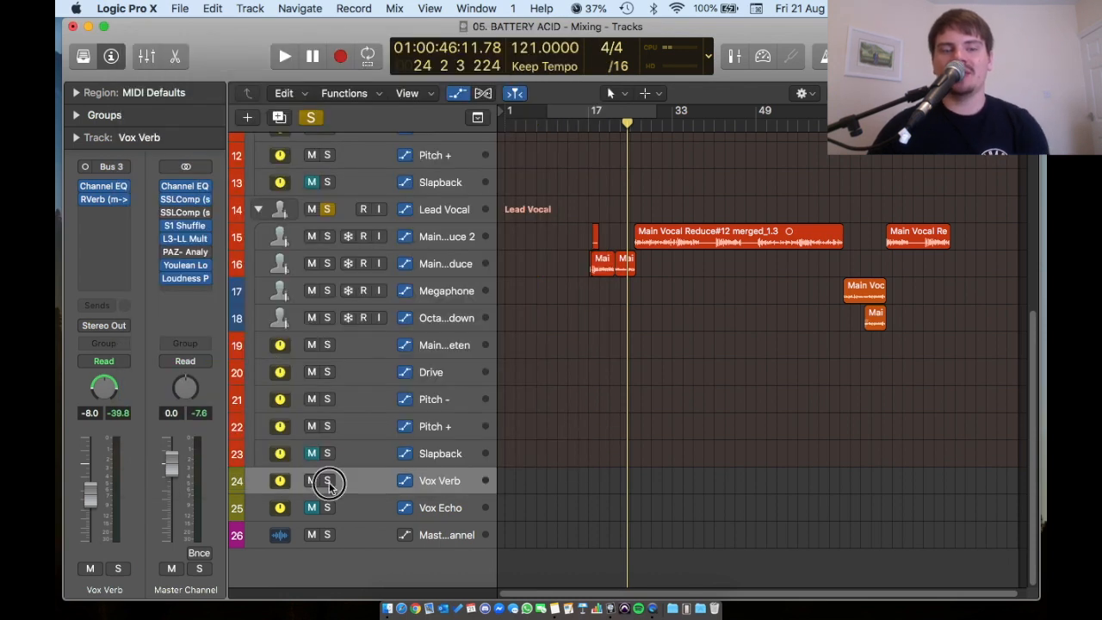
left_click(327, 480)
key("space")
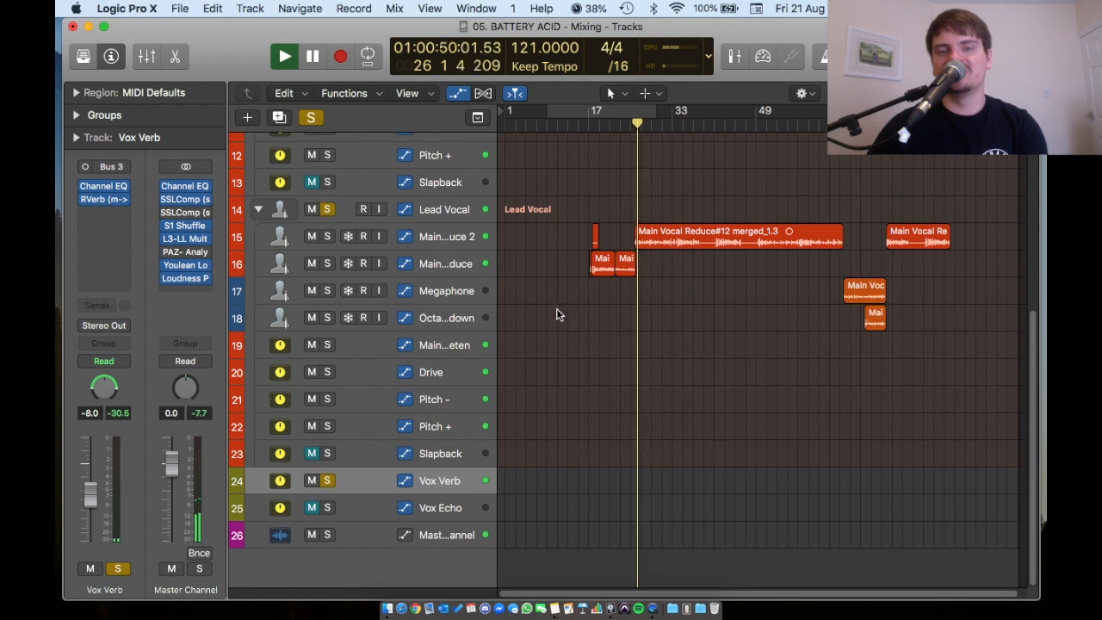
key("space")
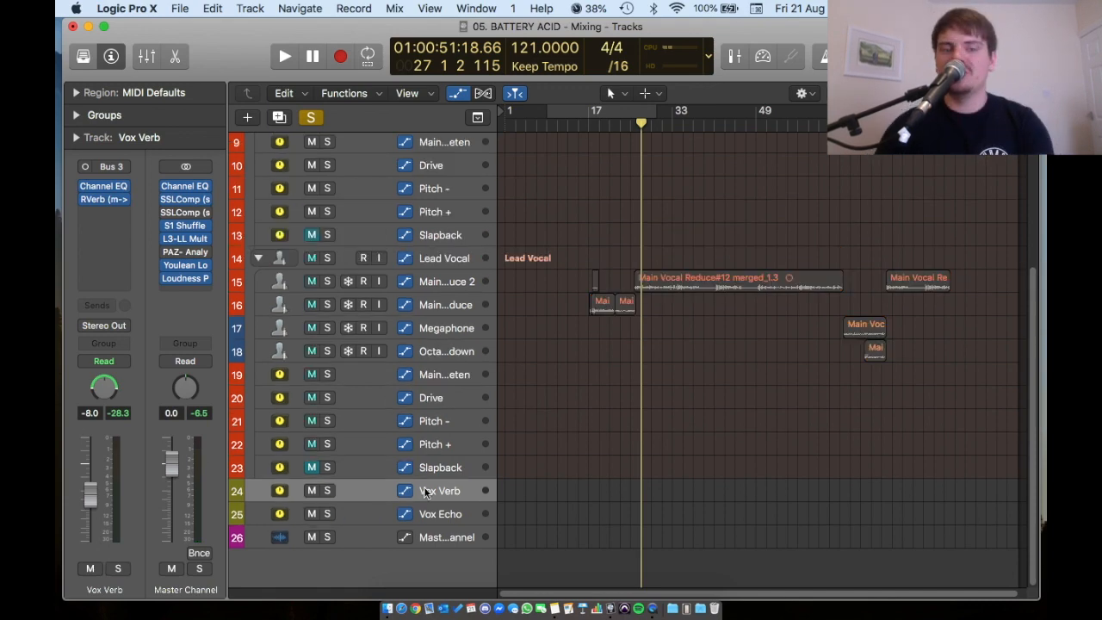
Unsolo the first Lead Vocal stack and play all the vocals with both BEAT tracks muted.
scroll(426, 485, "up", 5)
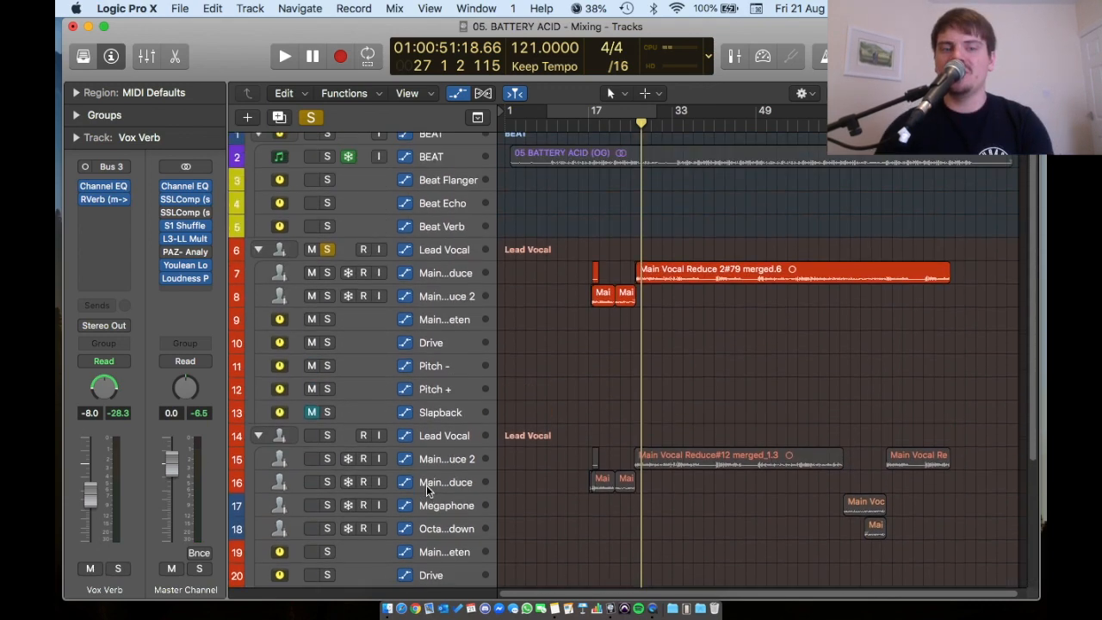
left_click(327, 261)
key("super+Up")
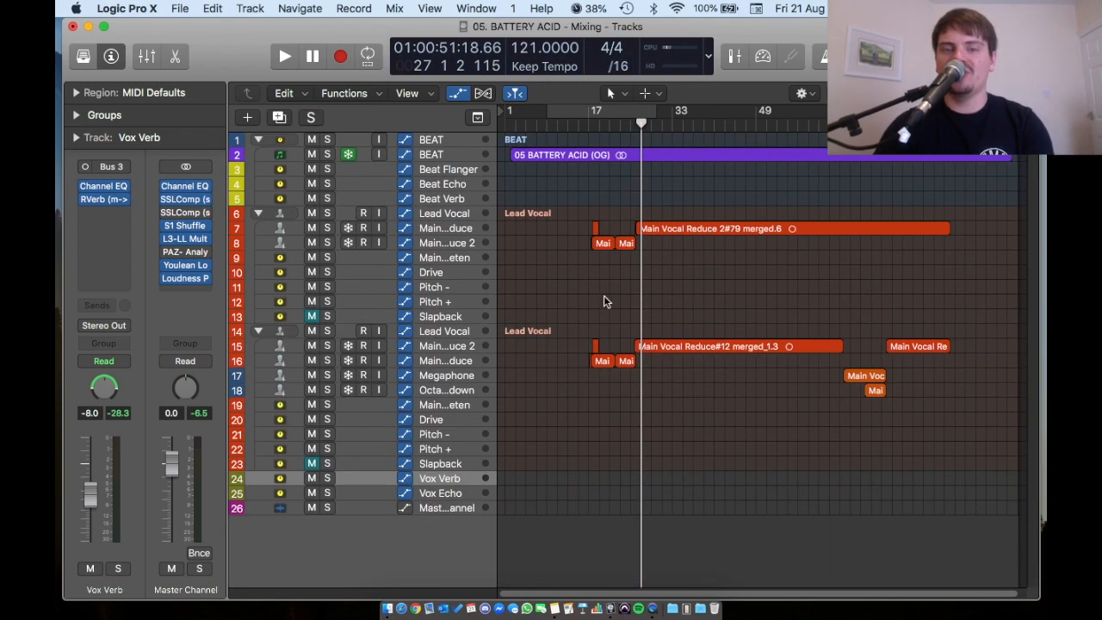
left_click(312, 154)
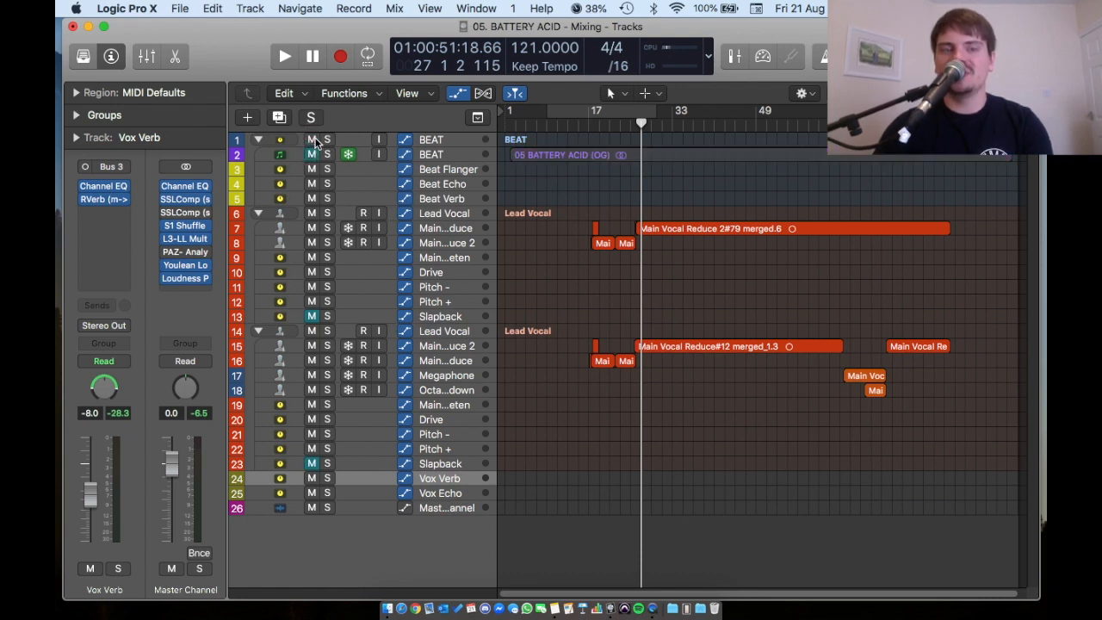
key("space")
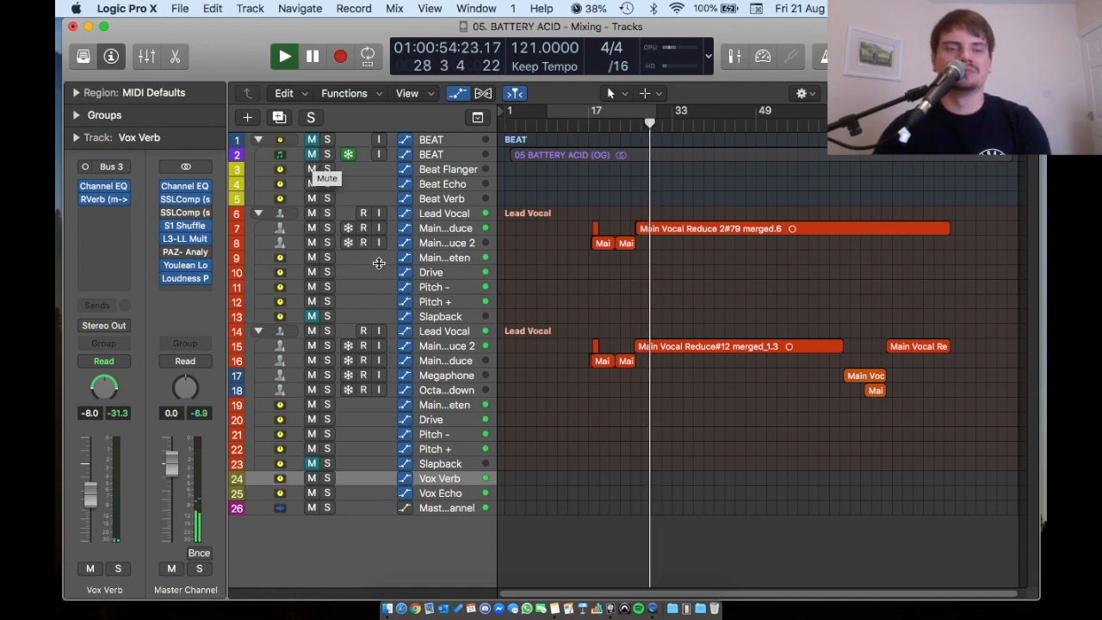
Unmute both BEAT tracks during playback to hear them with the vocals and their effects, and stop.
key("super+Down")
scroll(323, 185, "up", 5)
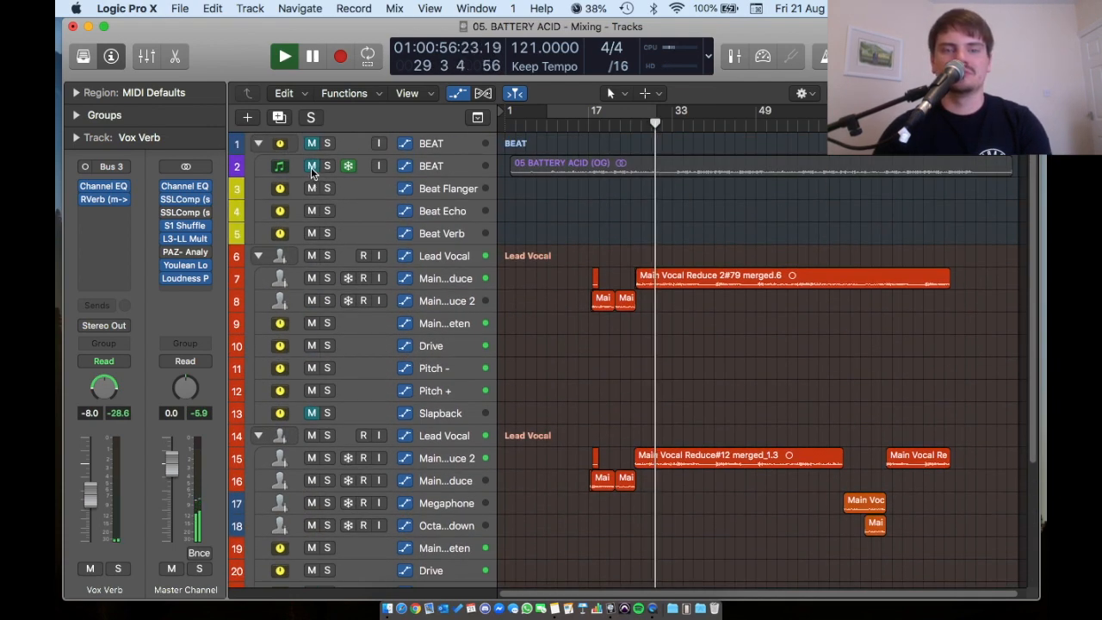
left_click(312, 165)
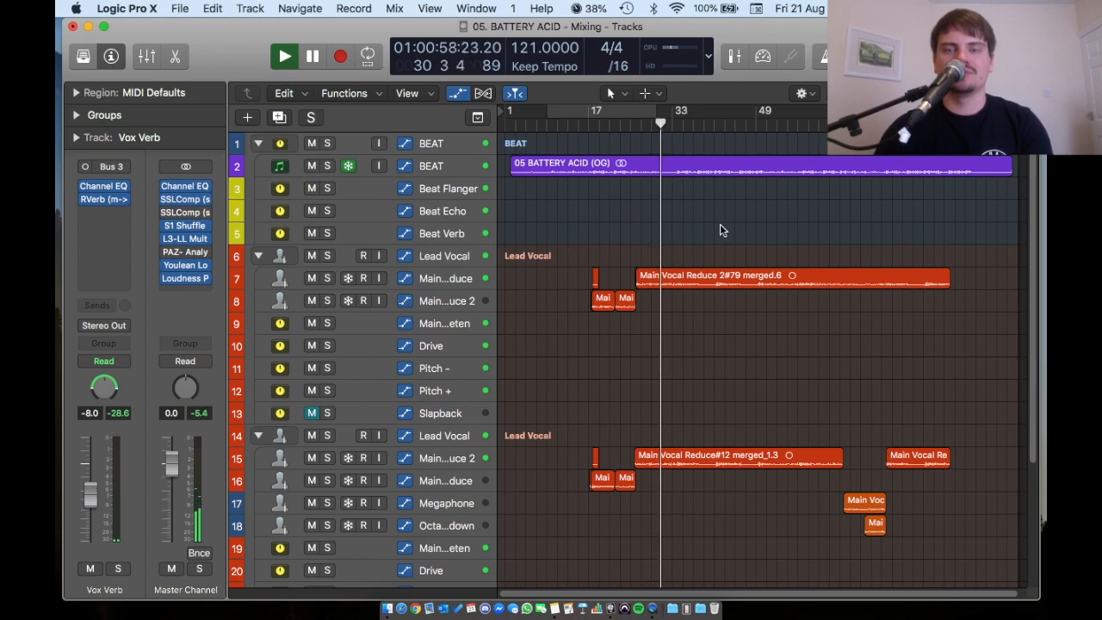
key("super+Down")
key("super+Up")
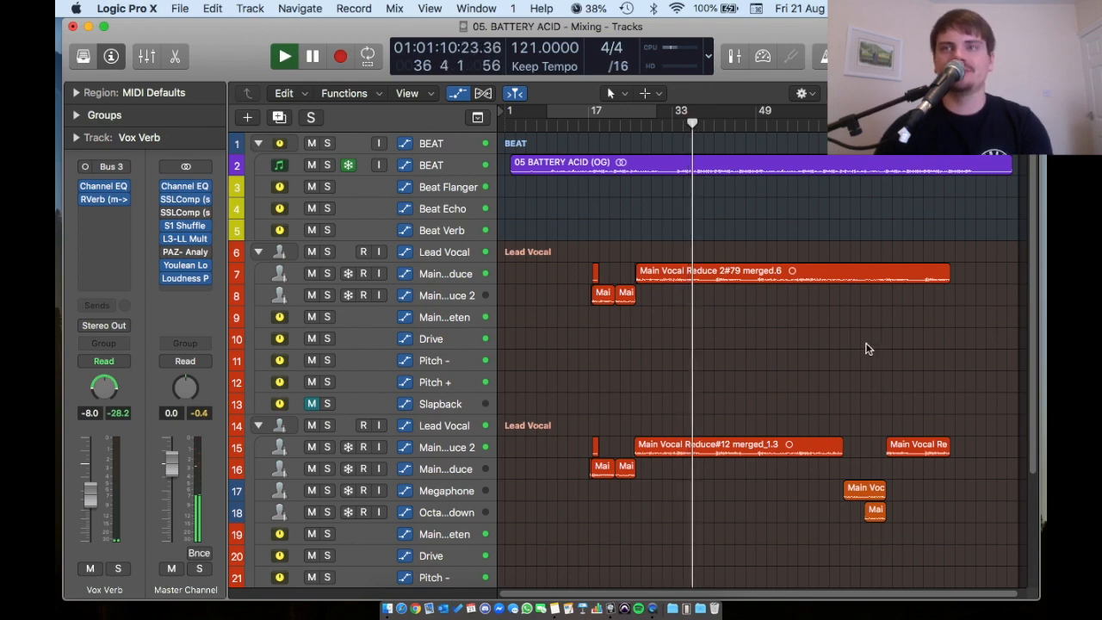
key("space")
Place the playhead at bar 63 and select the Megaphone track with its vocal region.
left_click(834, 333)
scroll(836, 336, "right", 1)
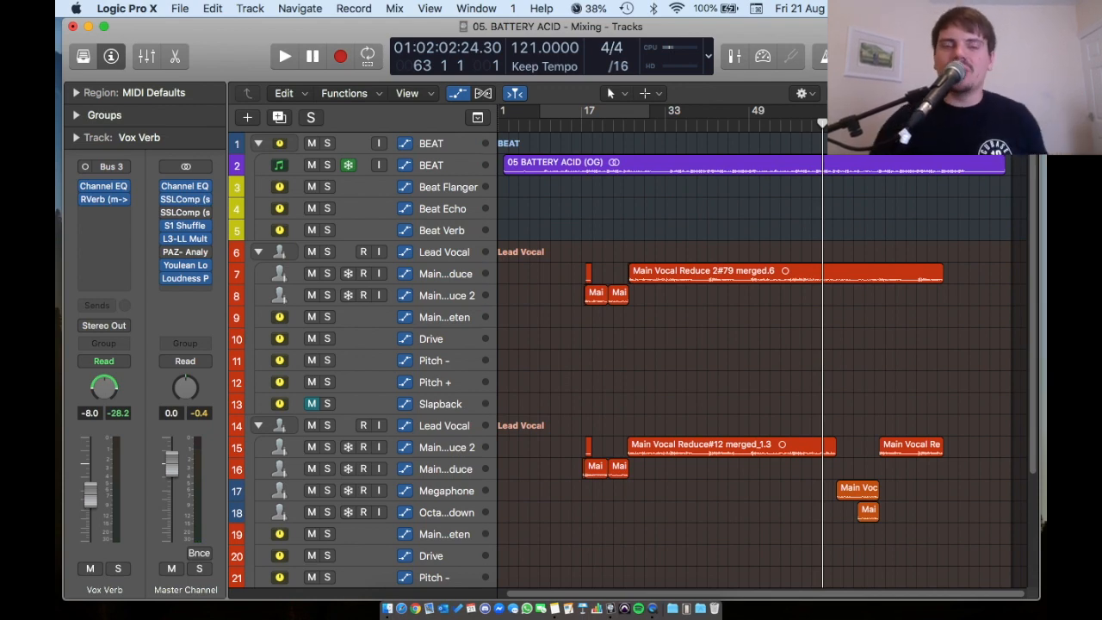
scroll(764, 418, "down", 3)
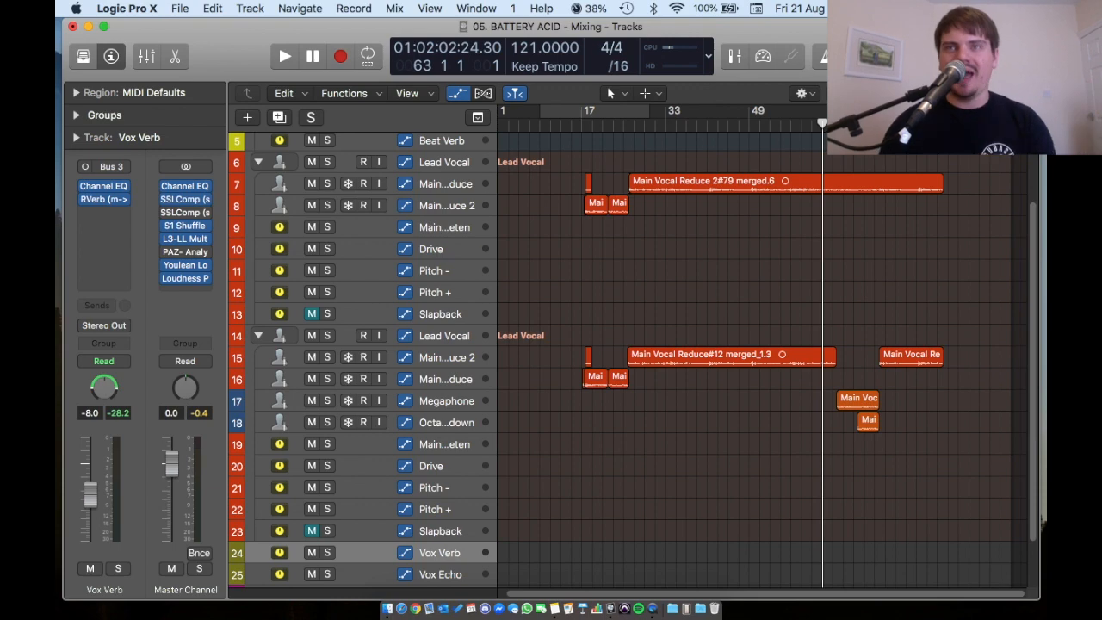
scroll(770, 308, "up", 5)
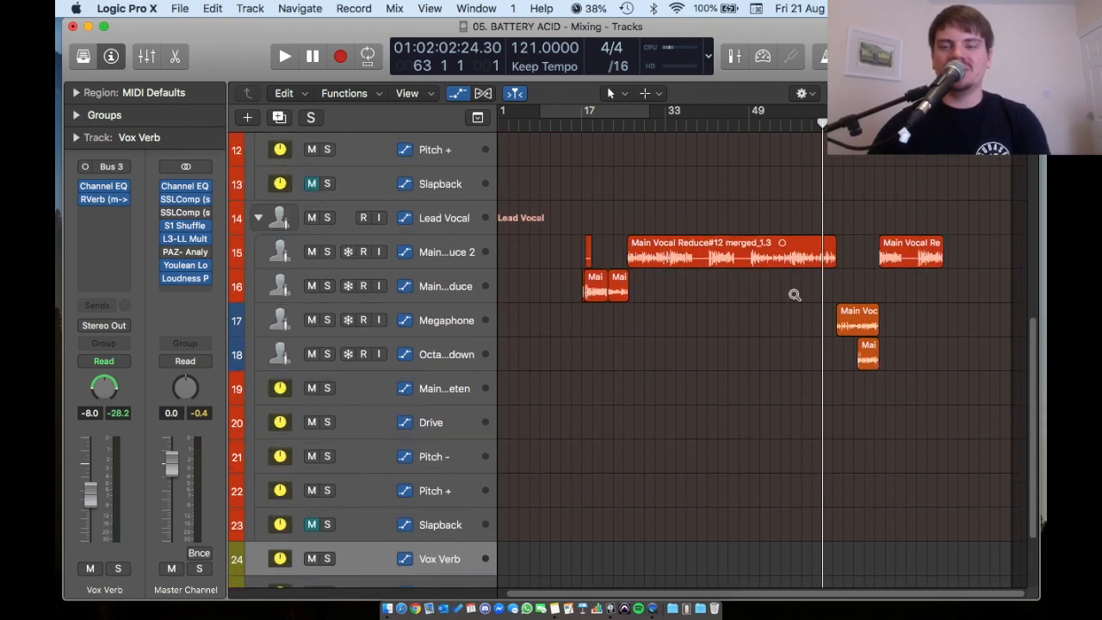
scroll(798, 278, "up", 5)
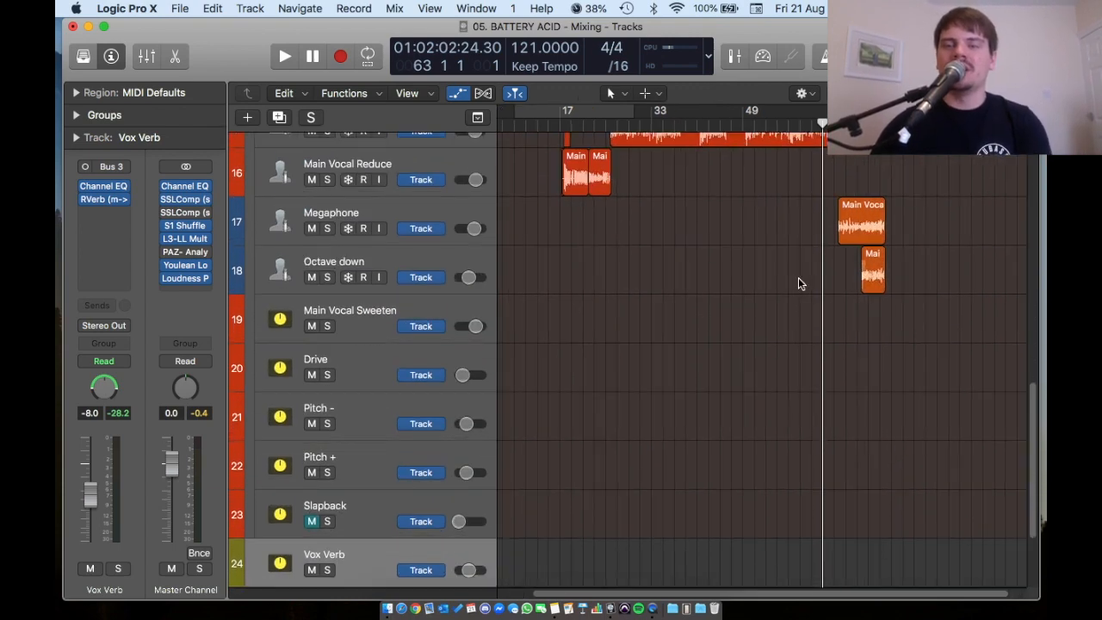
scroll(798, 277, "down", 2)
scroll(797, 277, "right", 3)
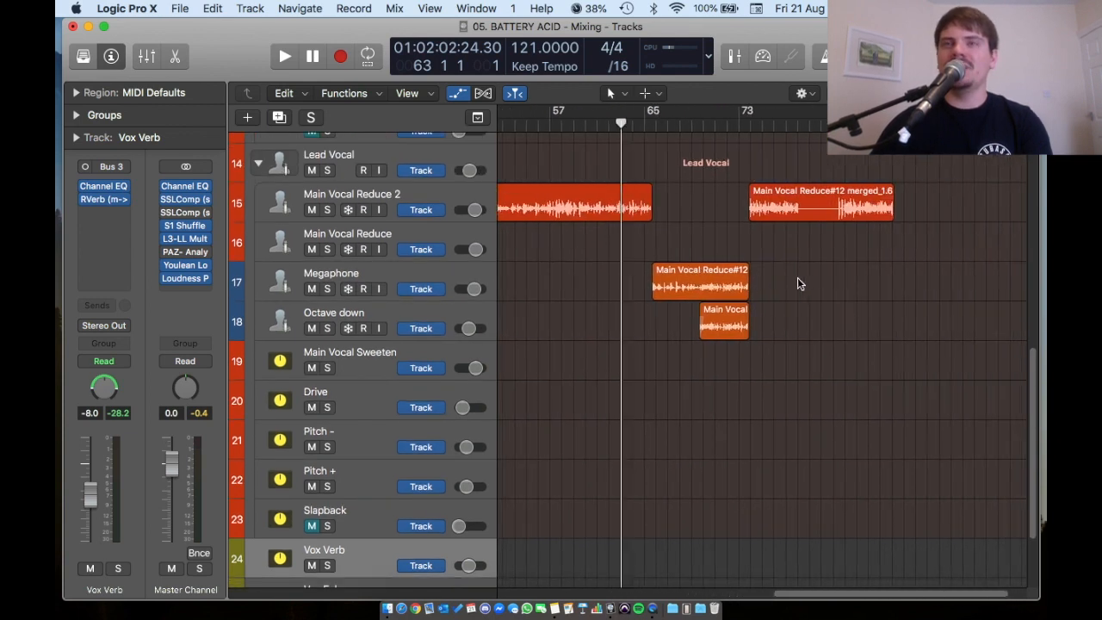
scroll(765, 273, "up", 3)
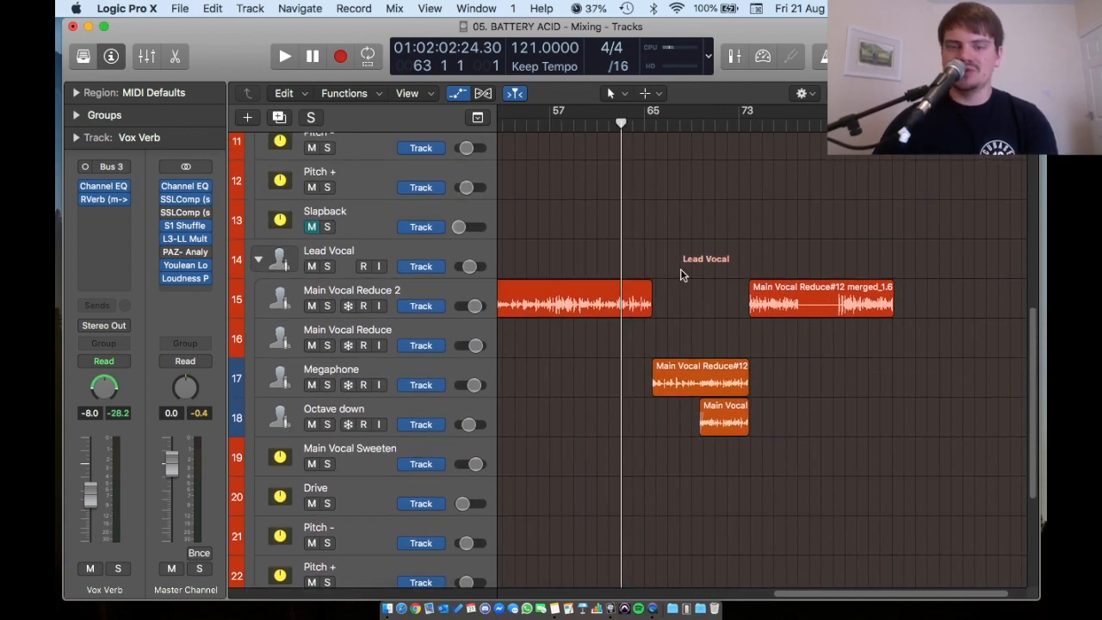
scroll(560, 327, "up", 1)
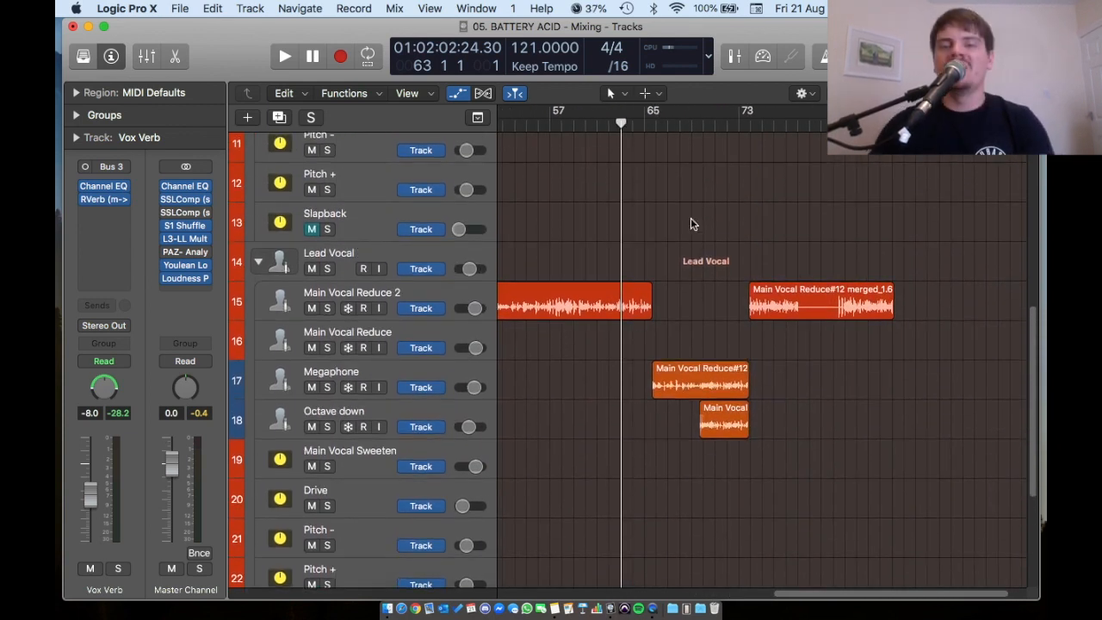
left_click(474, 369)
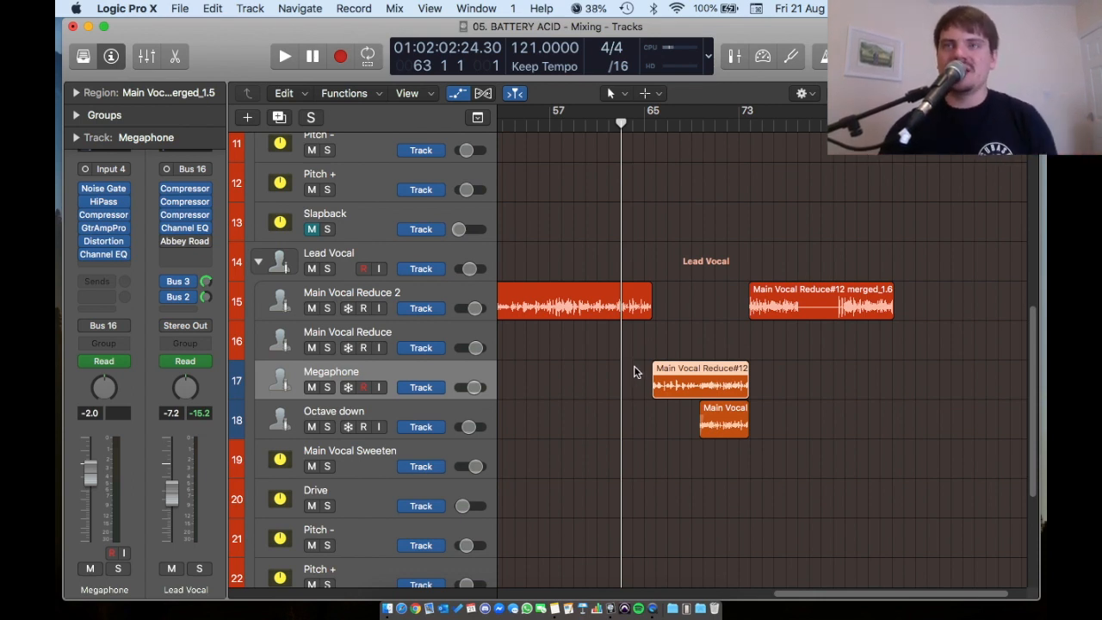
Place the playhead at bar 57, look over the Megaphone channel's effects in the mixer and return to the tracks.
left_click(560, 124)
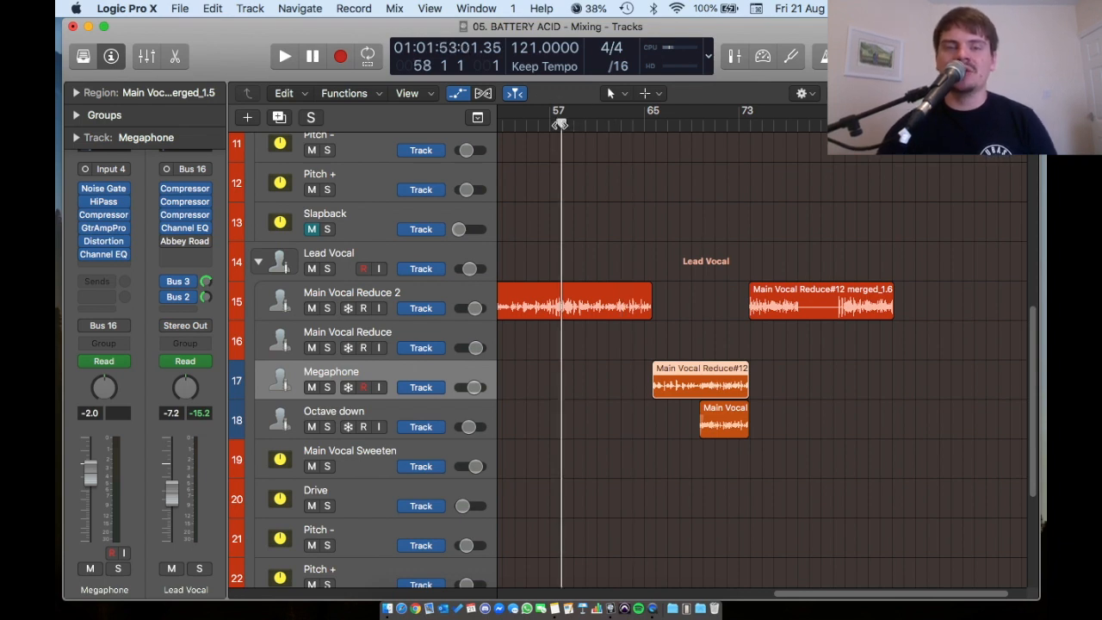
left_click(548, 125)
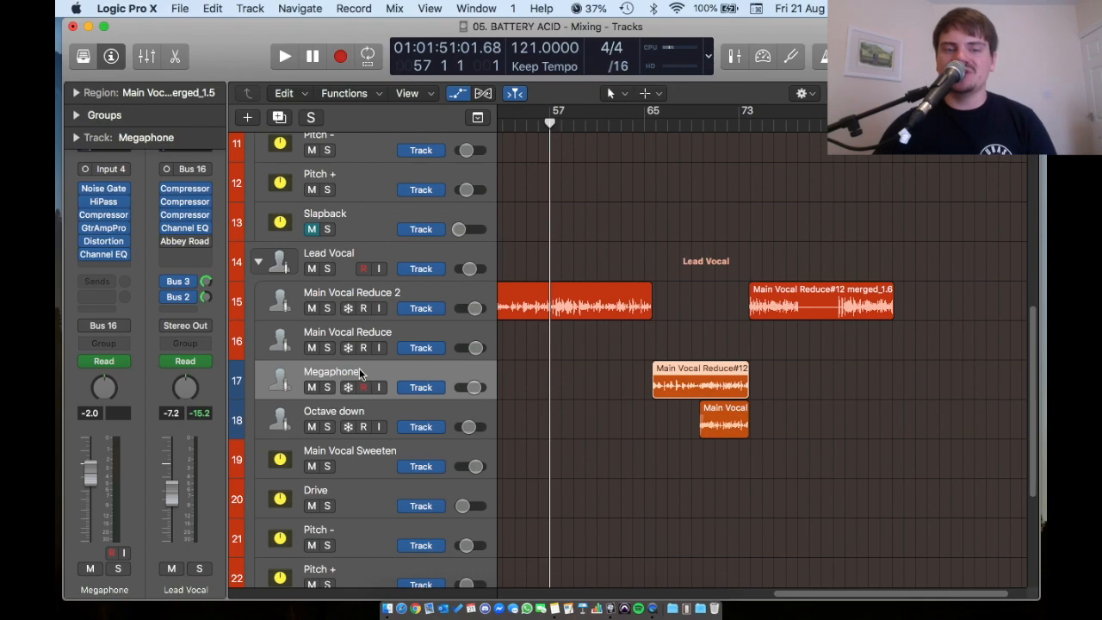
key("super+2")
key("F1")
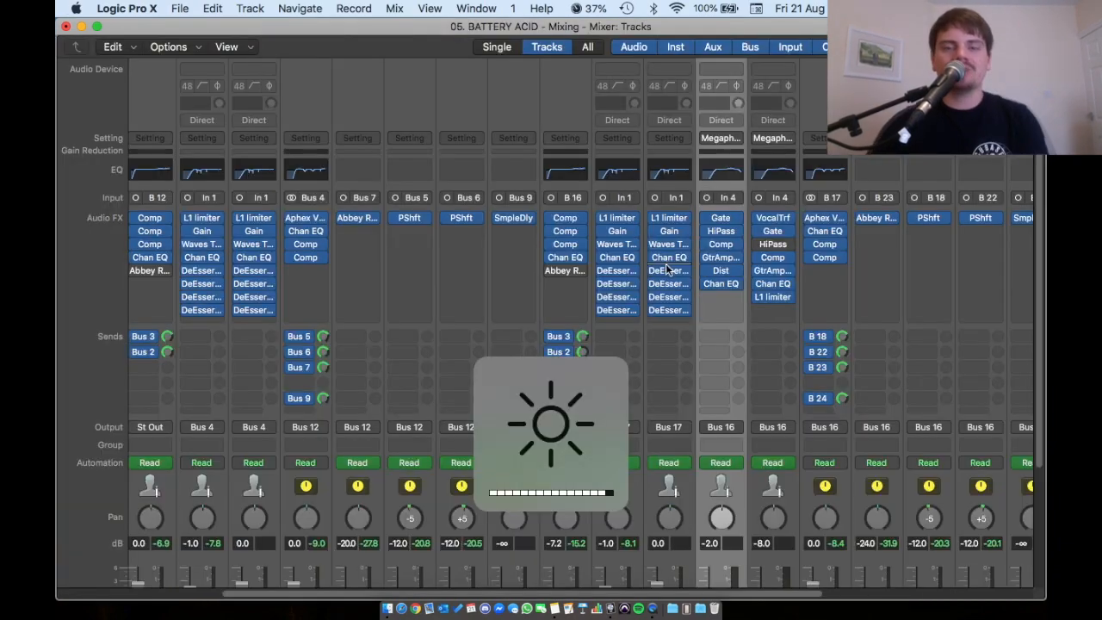
key("F3")
left_click(623, 268)
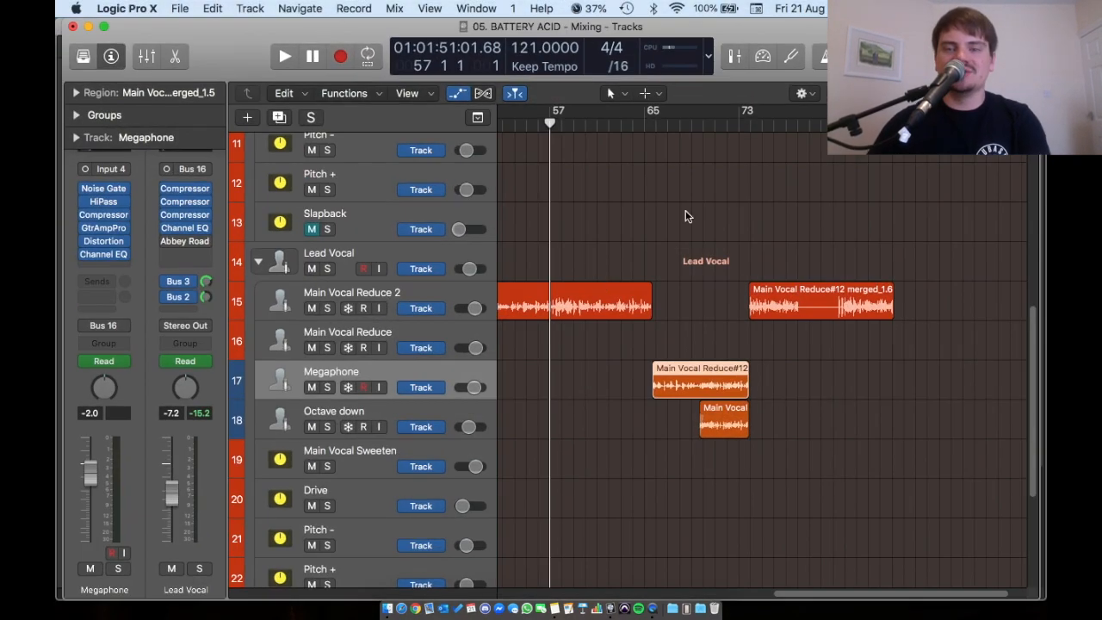
Play the Megaphone section from bar 62 with Octave down muted, and unmute Octave down to compare.
left_click(609, 127)
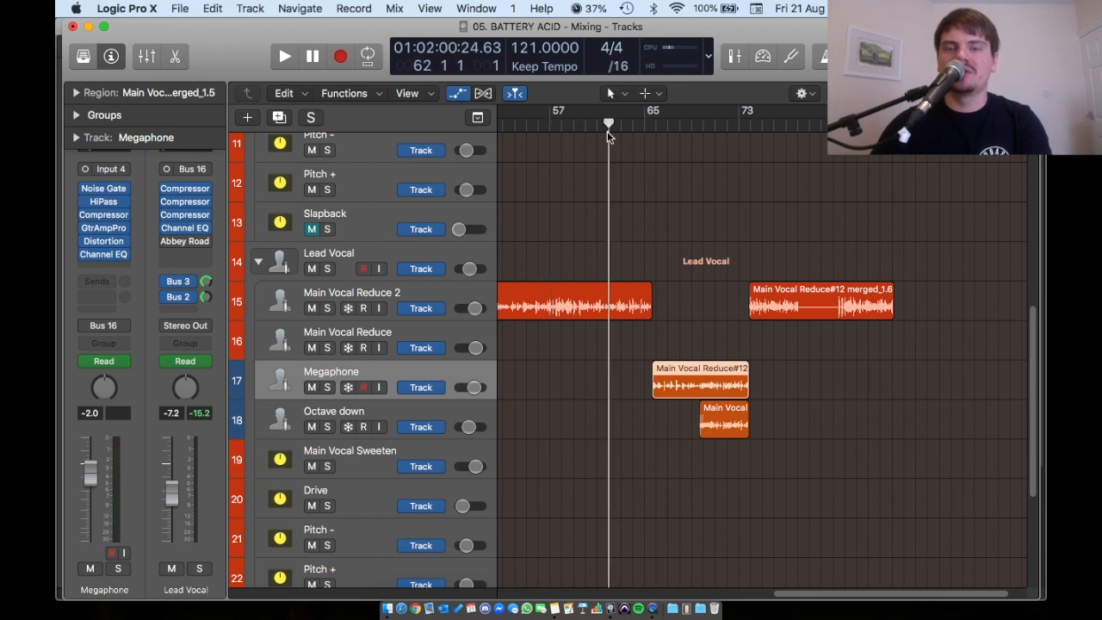
key("space")
left_click(315, 427)
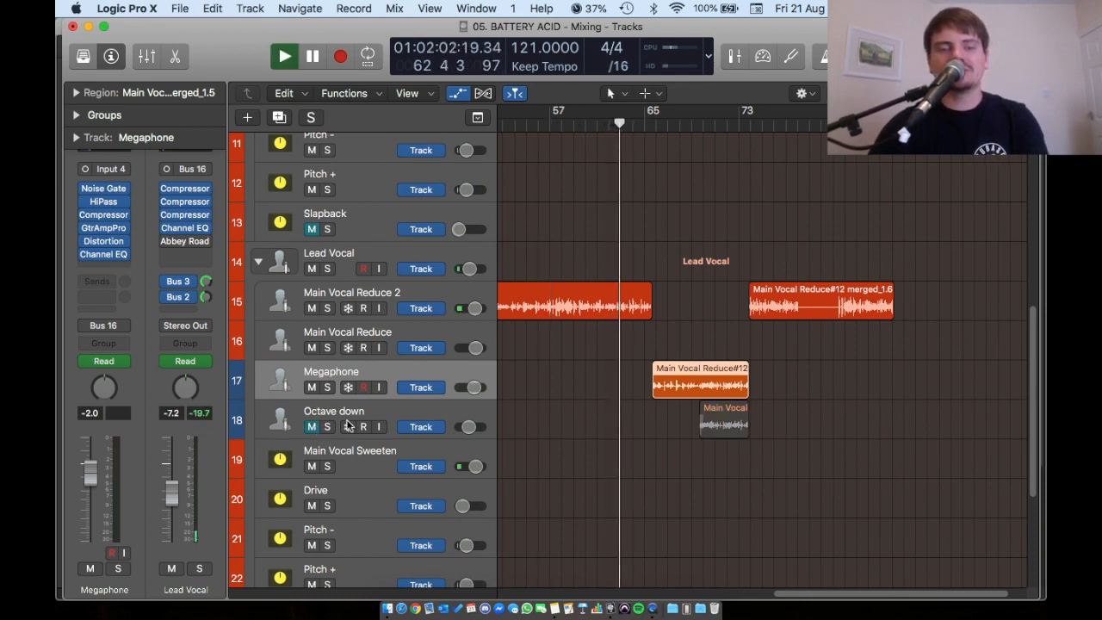
scroll(610, 406, "up", 5)
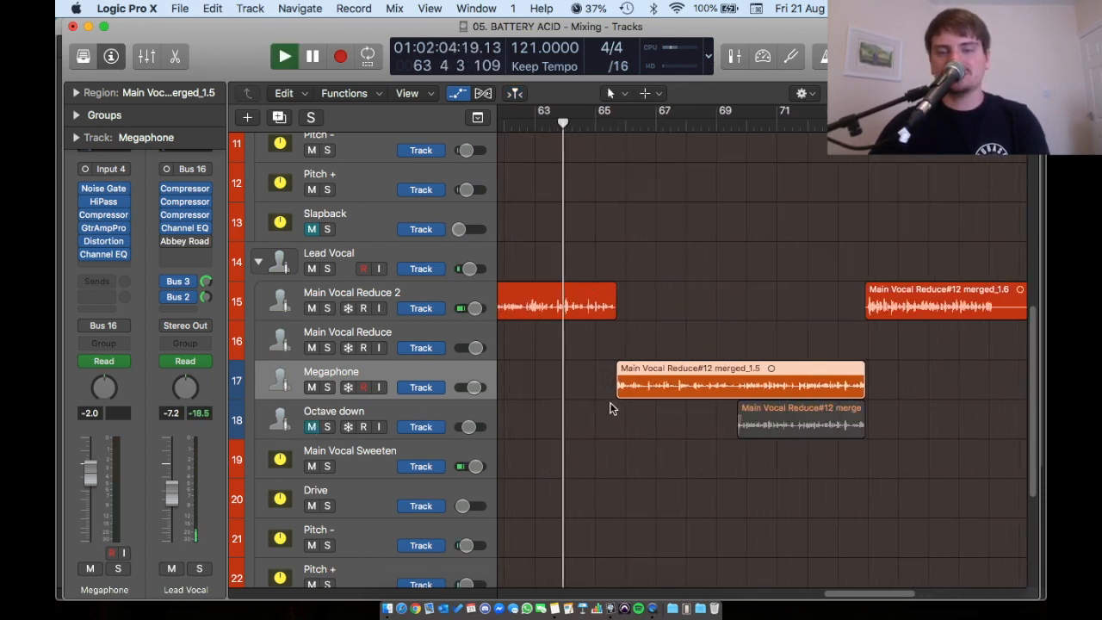
scroll(611, 404, "right", 3)
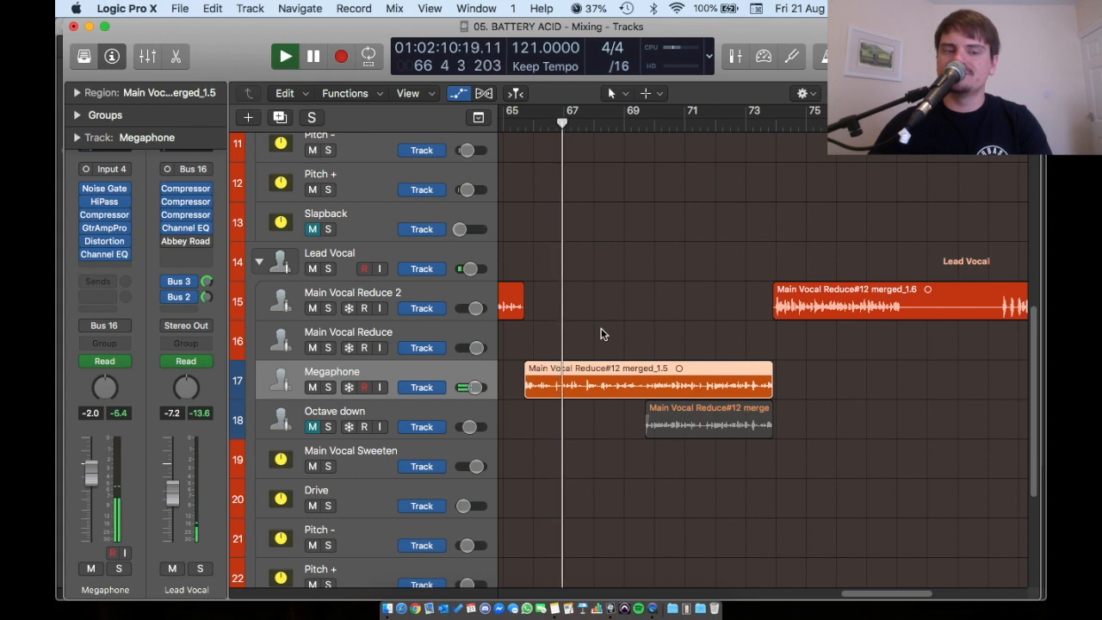
left_click(313, 428)
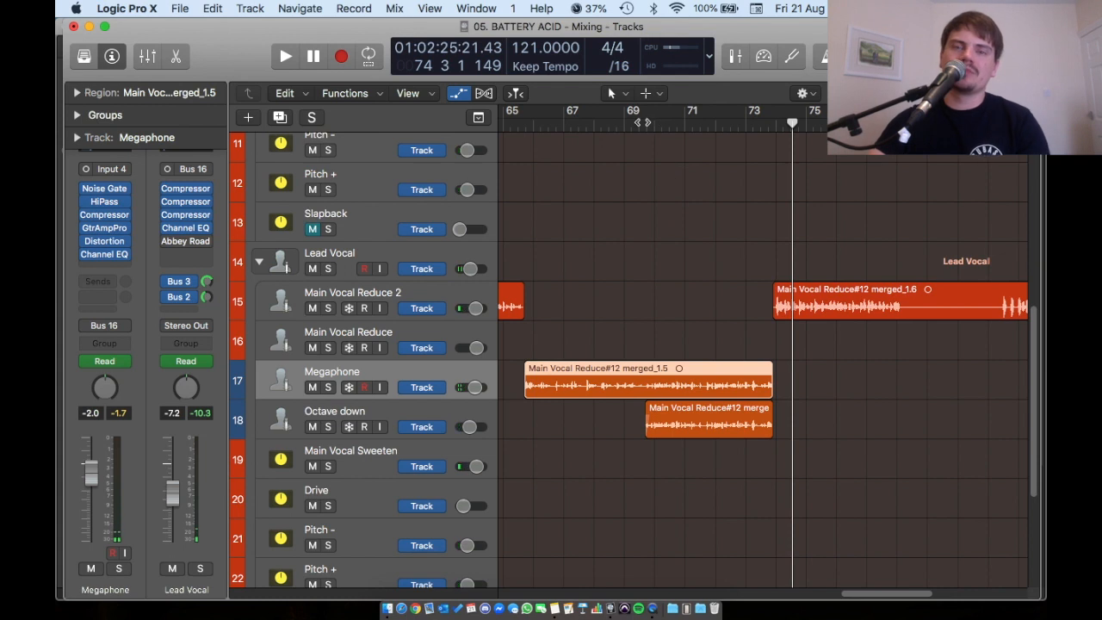
Place the playhead at bar 69, solo the Octave down track and examine its Vocal Transformer settings.
left_click(641, 121)
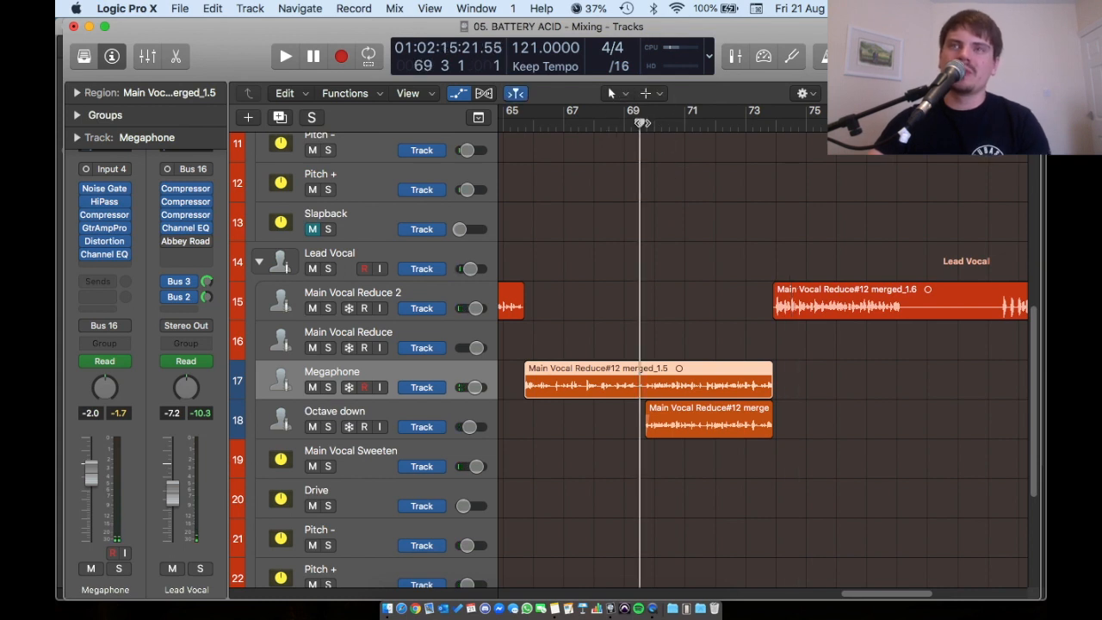
left_click(345, 419)
left_click(327, 426)
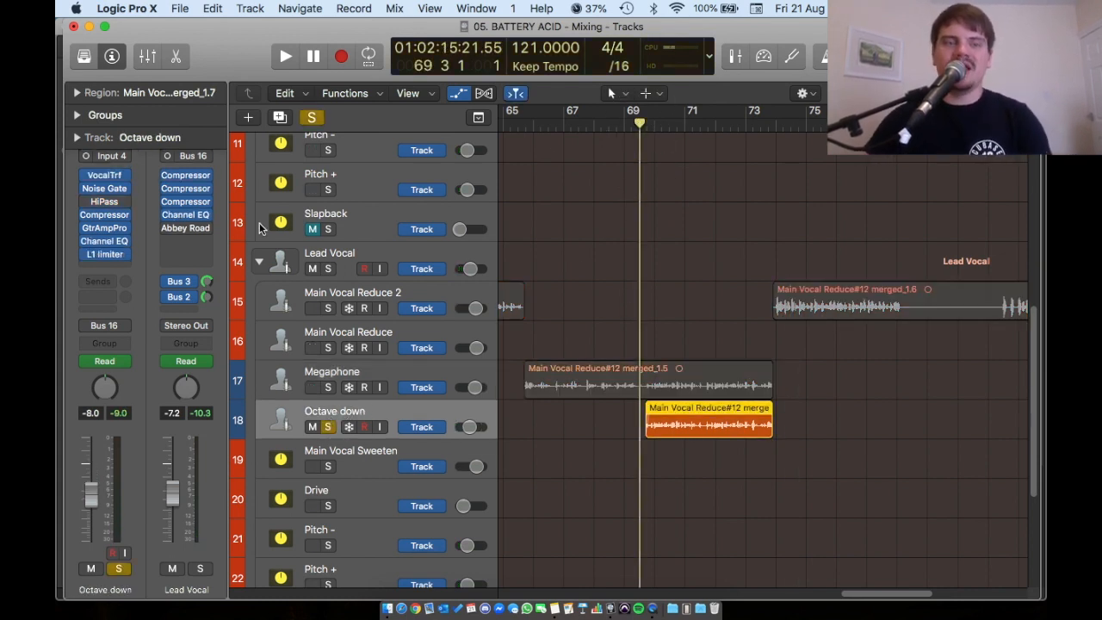
left_click(111, 176)
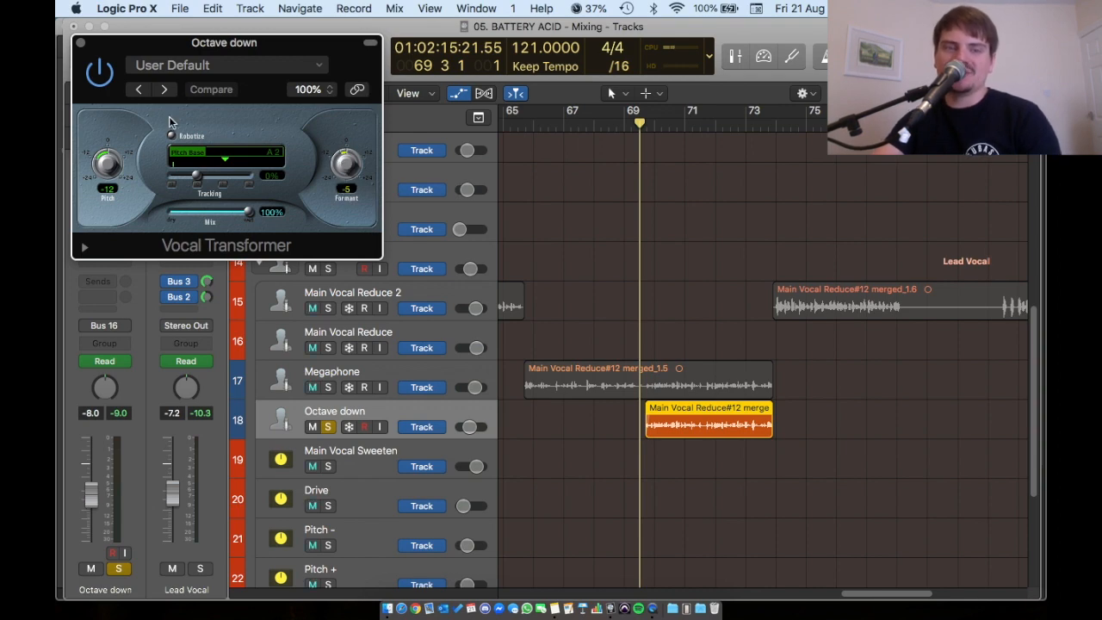
left_click(80, 42)
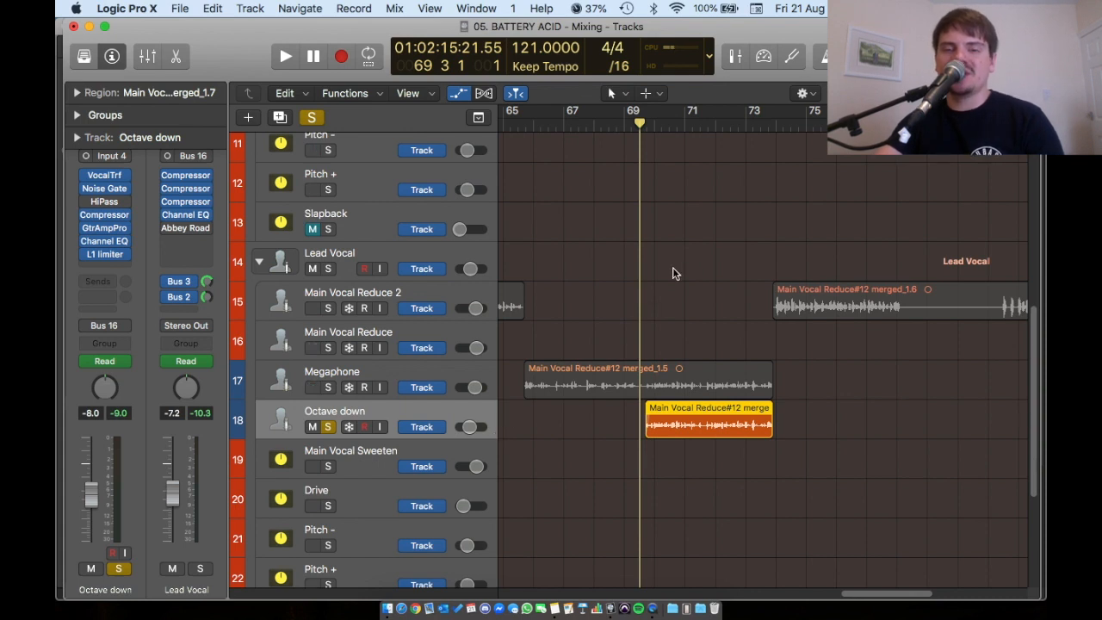
Bypass the Compressor, GtrAmpPro, Channel EQ and Noise Gate inserts on Octave down and play the soloed section.
left_click_drag(87, 215, 83, 258)
key("space")
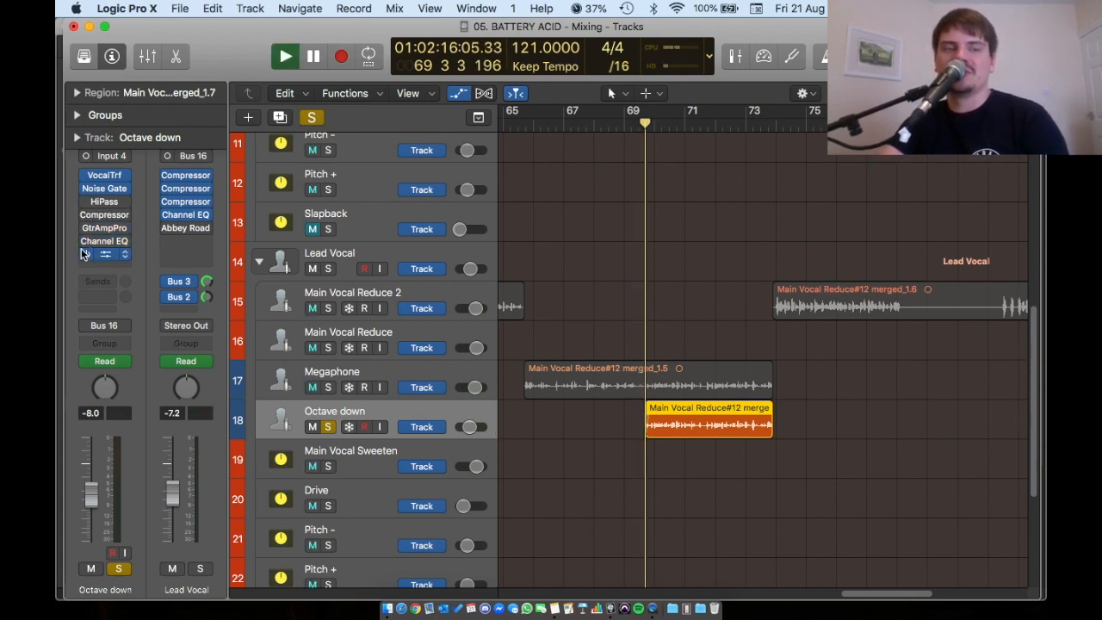
left_click(87, 188)
Switch Vocal Transformer off and on to compare, re-enable Compressor, GtrAmpPro and Channel EQ on Octave down, and stop playback.
left_click(86, 175)
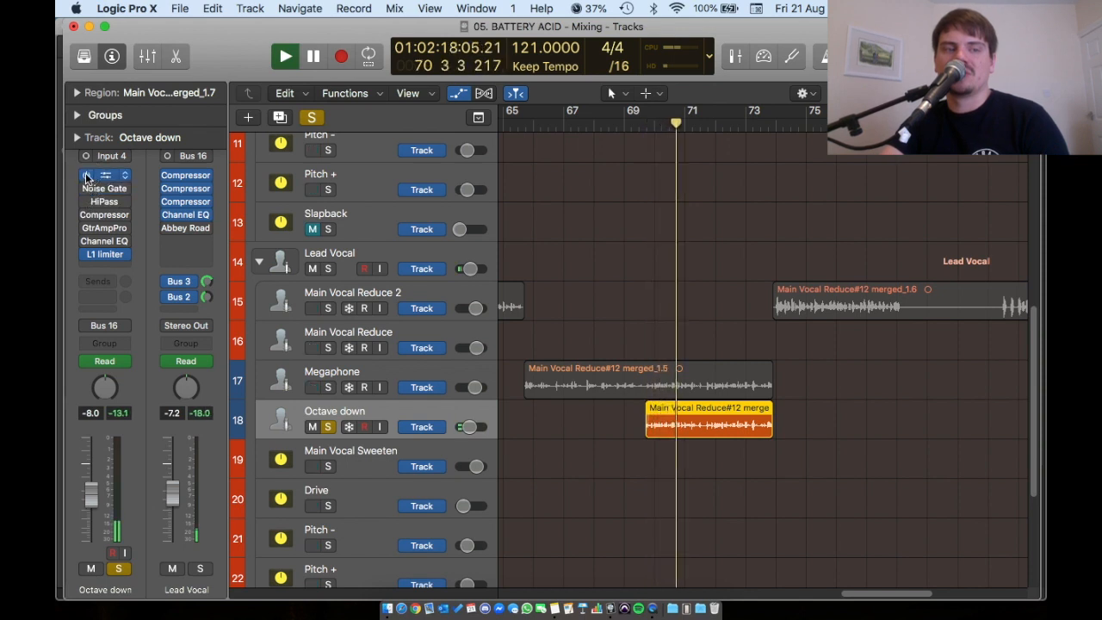
left_click(86, 175)
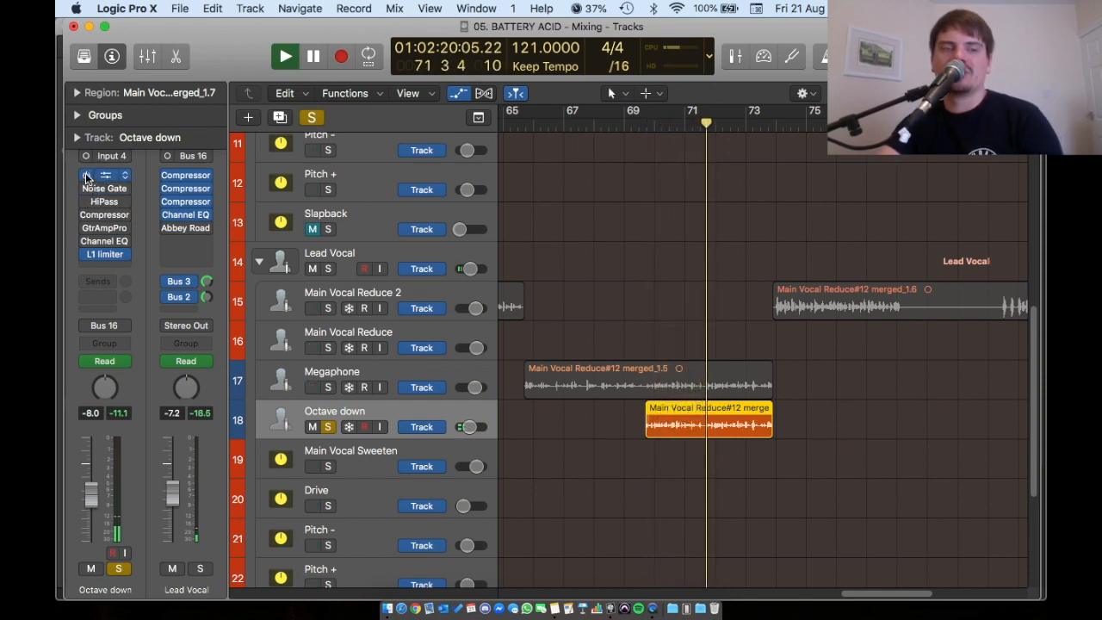
left_click(86, 215)
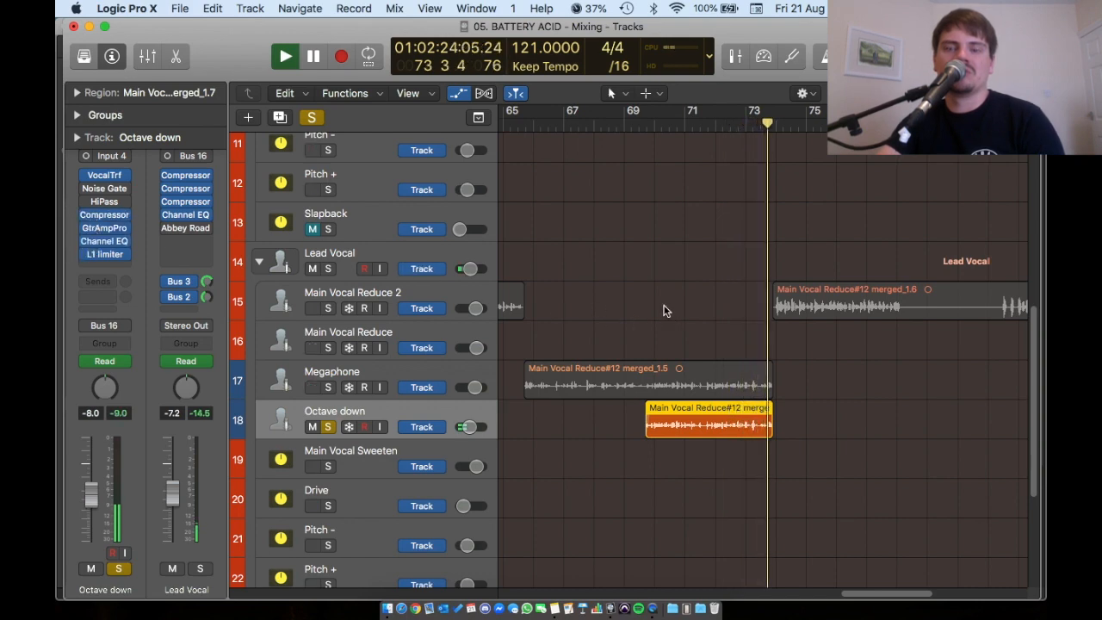
key("space")
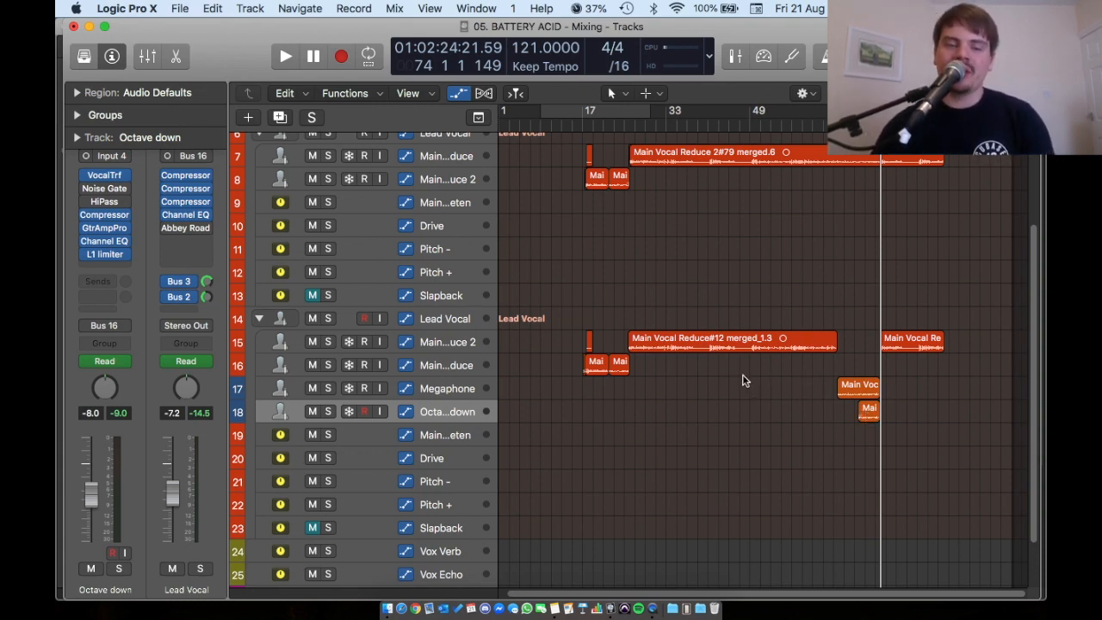
Place the playhead at bar 63, ahead of the Megaphone region.
scroll(742, 372, "up", 5)
scroll(735, 379, "right", 5)
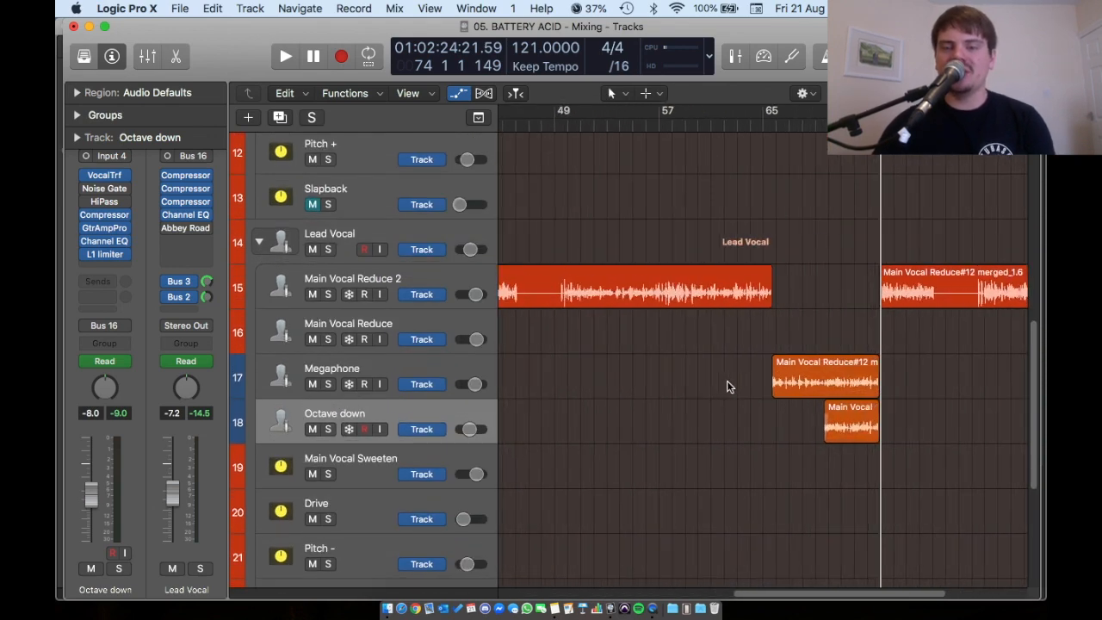
scroll(726, 381, "right", 4)
scroll(722, 382, "down", 2)
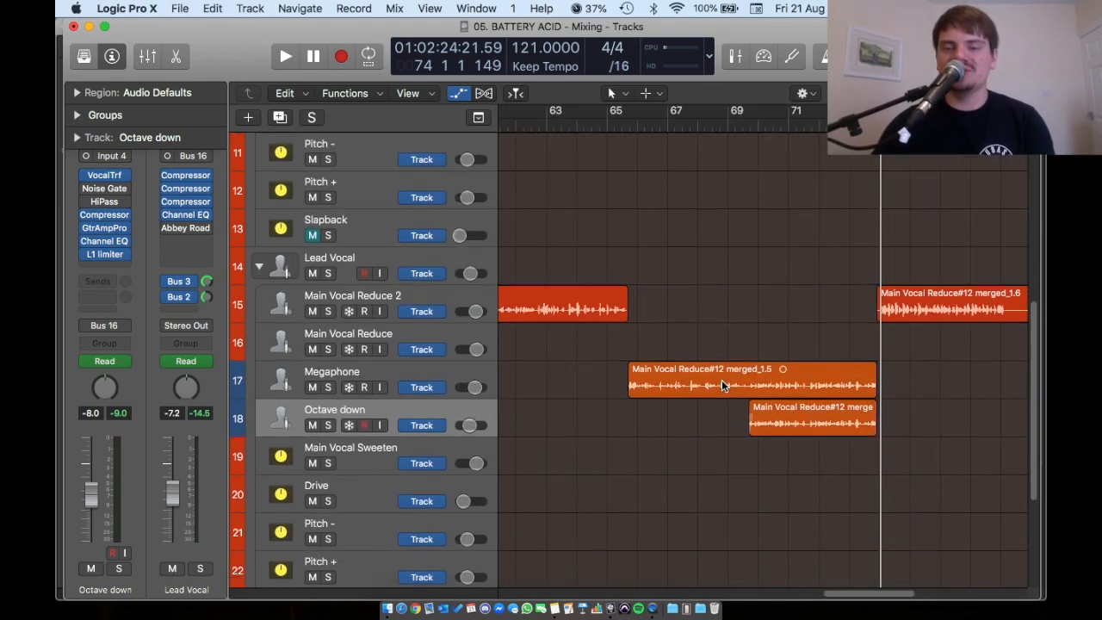
scroll(721, 382, "down", 1)
scroll(654, 385, "up", 2)
scroll(654, 385, "left", 2)
left_click_drag(615, 120, 581, 121)
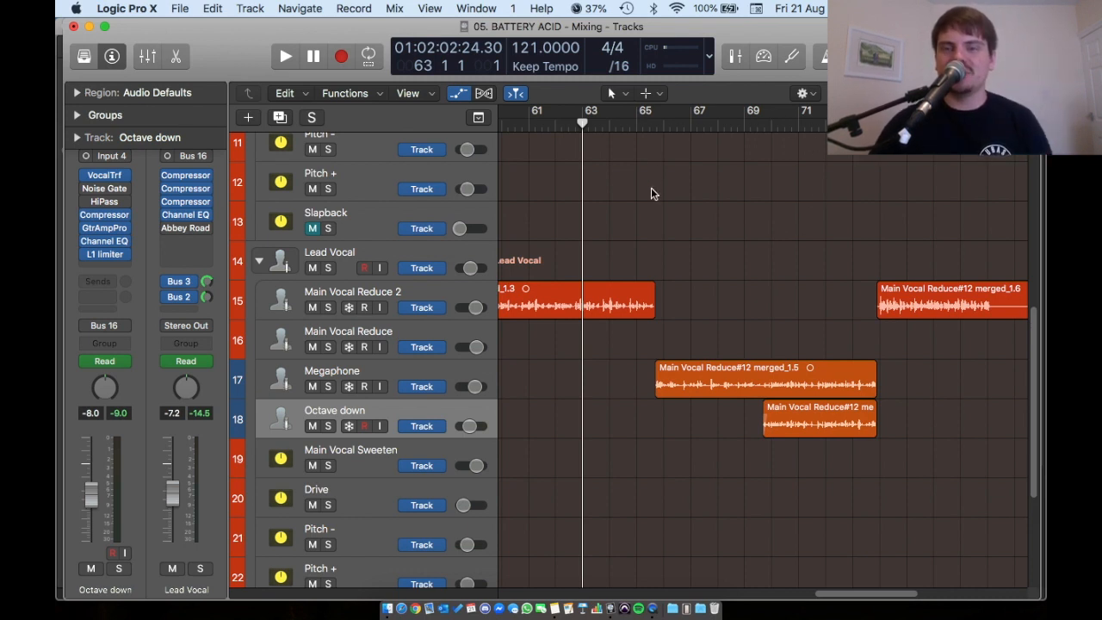
Move the playhead to bar 71 within the Octave down region, and back to bar 65 near the Megaphone region's start.
left_click(798, 126)
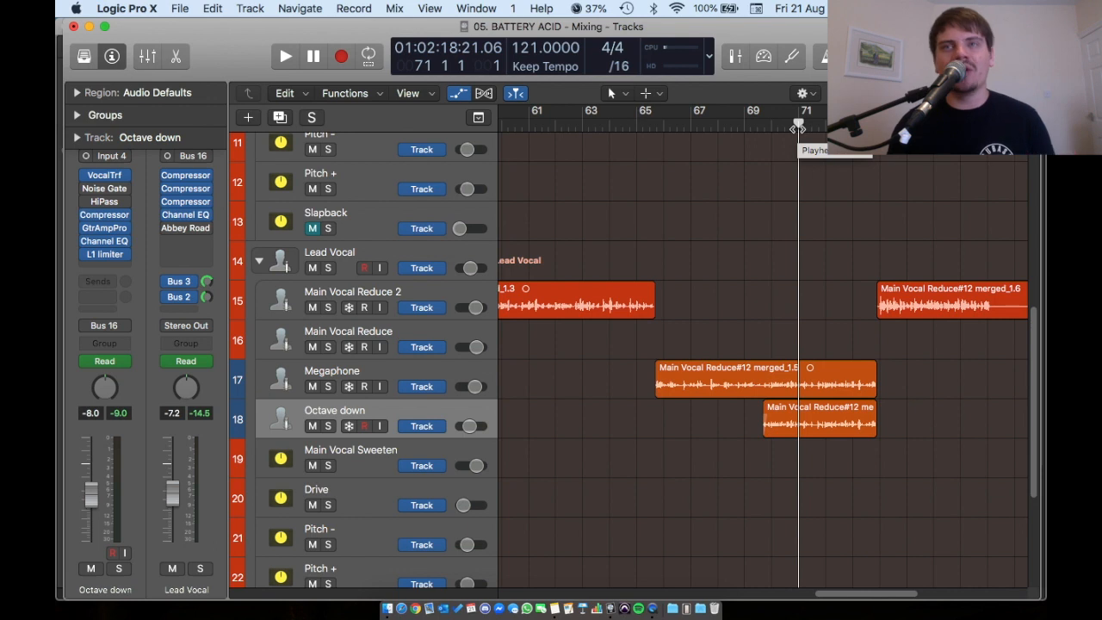
scroll(882, 176, "down", 5)
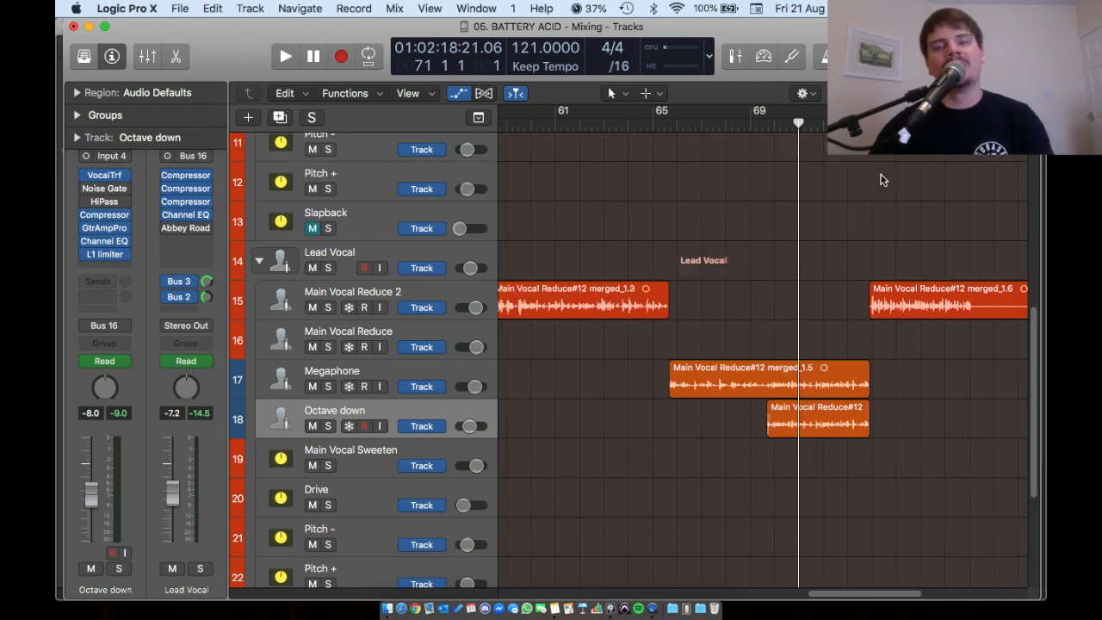
scroll(882, 177, "down", 1)
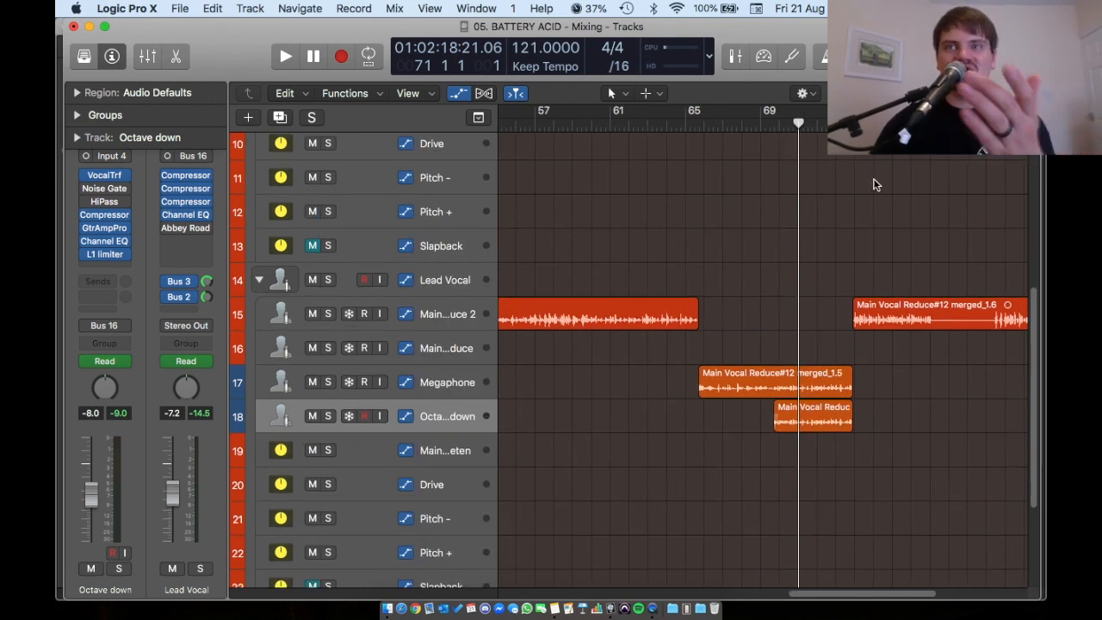
scroll(886, 177, "down", 6)
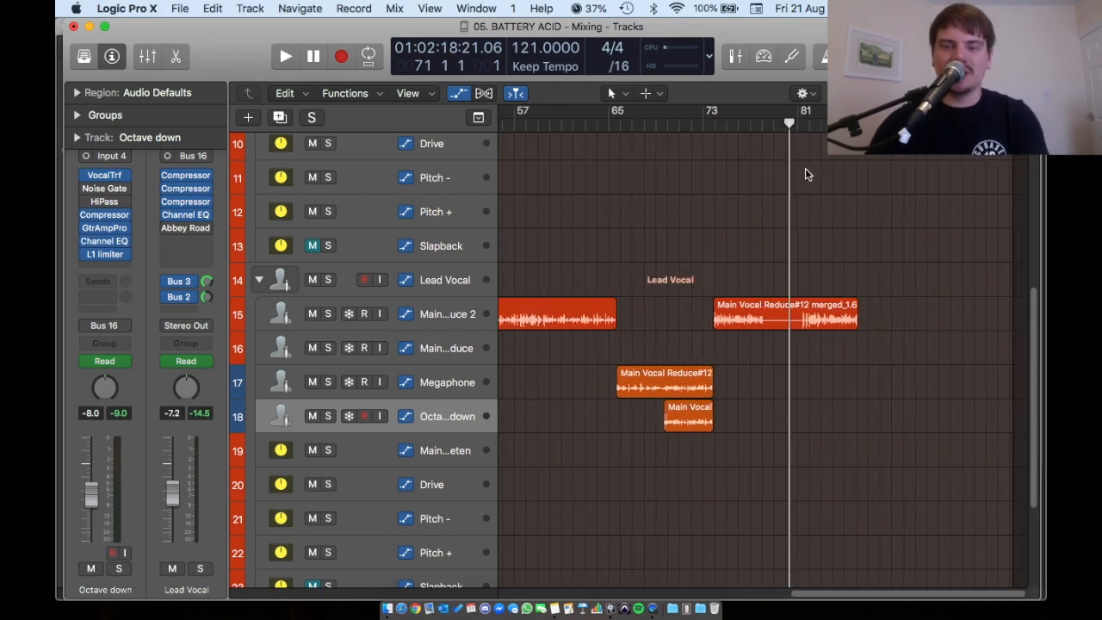
scroll(815, 179, "down", 2)
left_click(835, 127)
Look over the whole arrangement, from the BEAT tracks through both Lead Vocal stacks to the vocal effect buses.
scroll(905, 312, "up", 6)
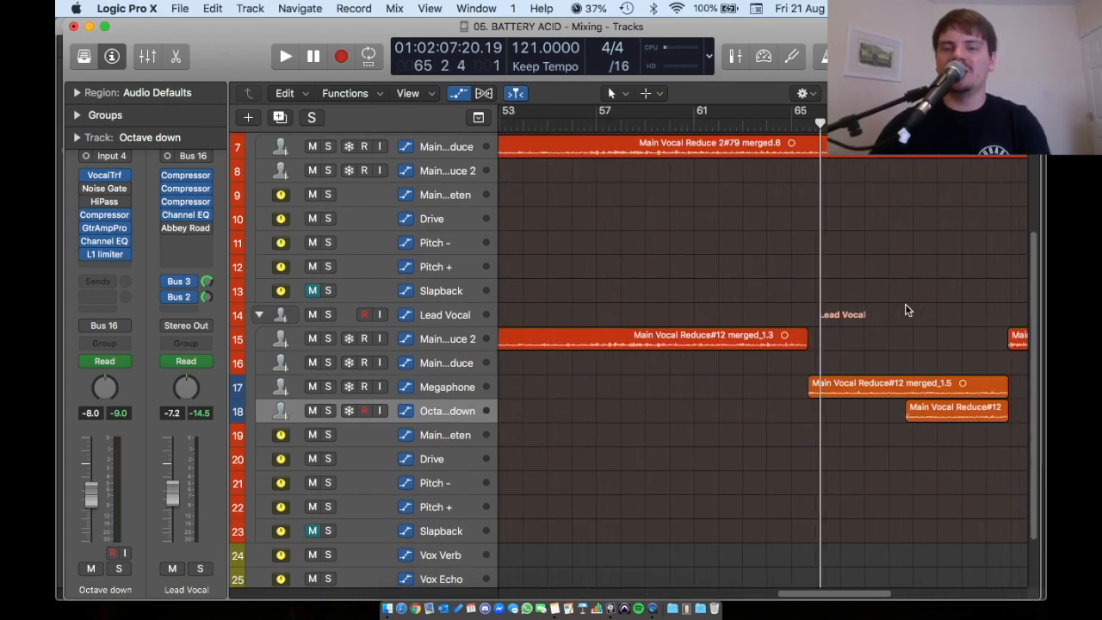
scroll(891, 302, "up", 2)
scroll(882, 304, "down", 2)
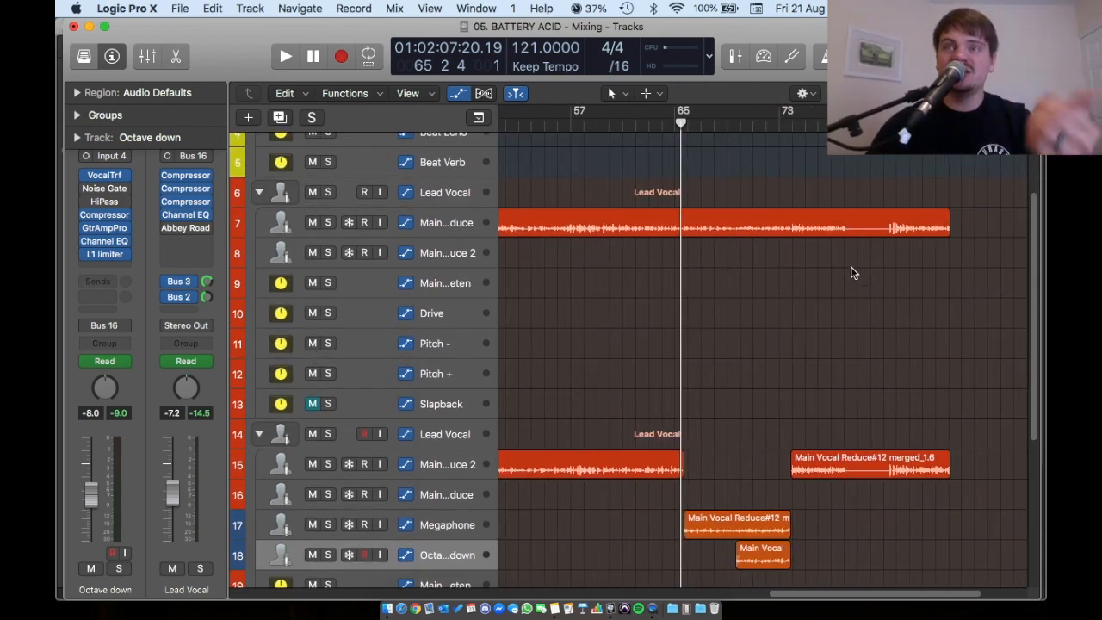
scroll(802, 384, "down", 2)
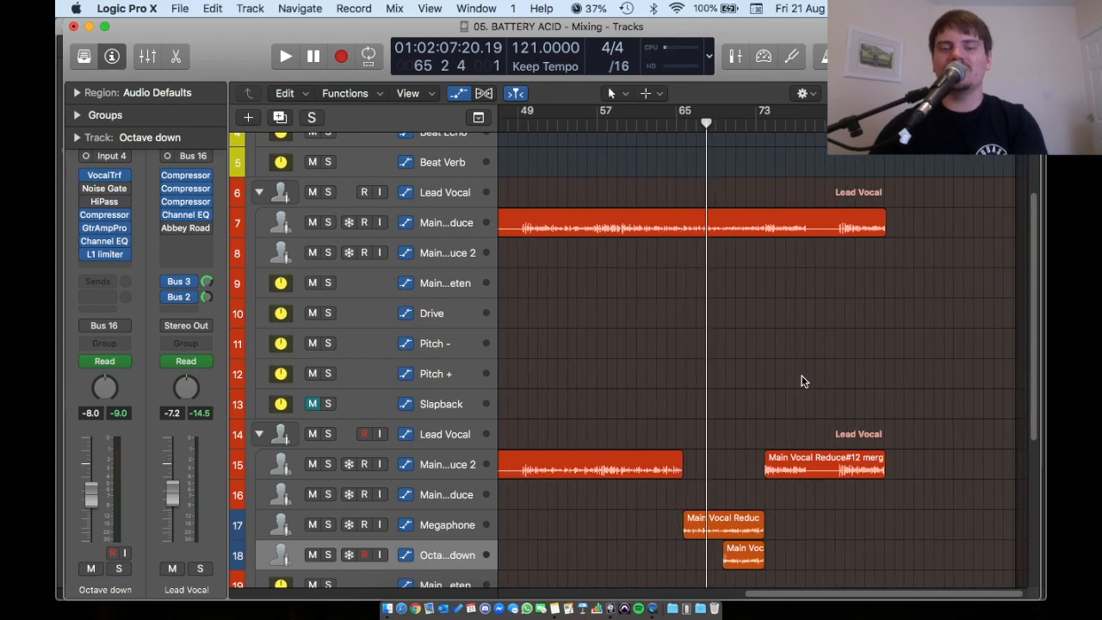
scroll(844, 313, "down", 2)
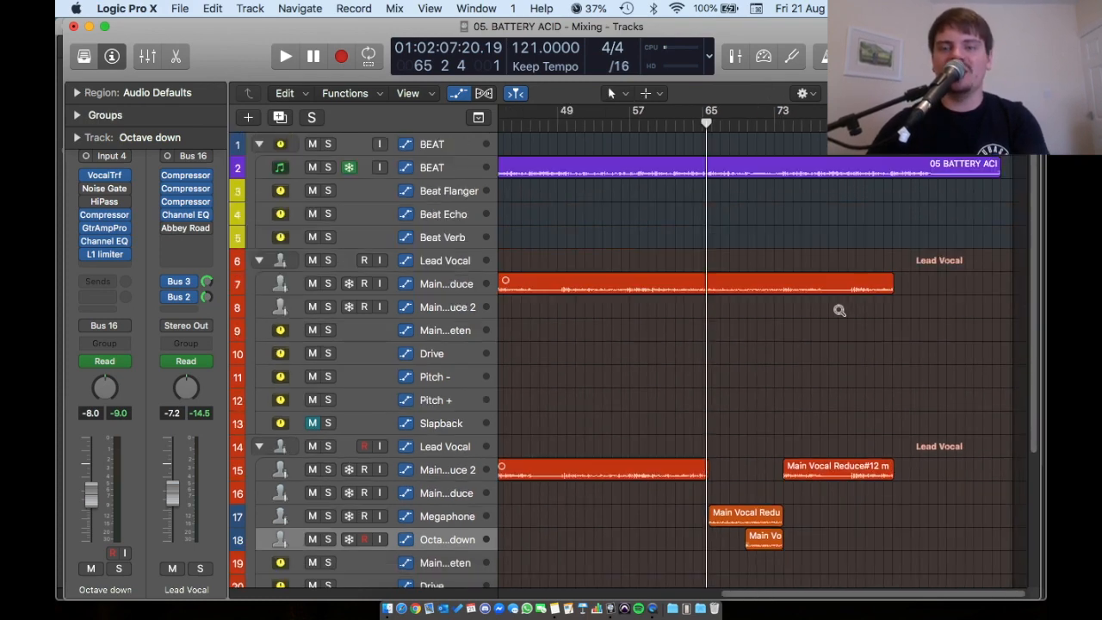
scroll(774, 312, "down", 2)
scroll(690, 315, "down", 2)
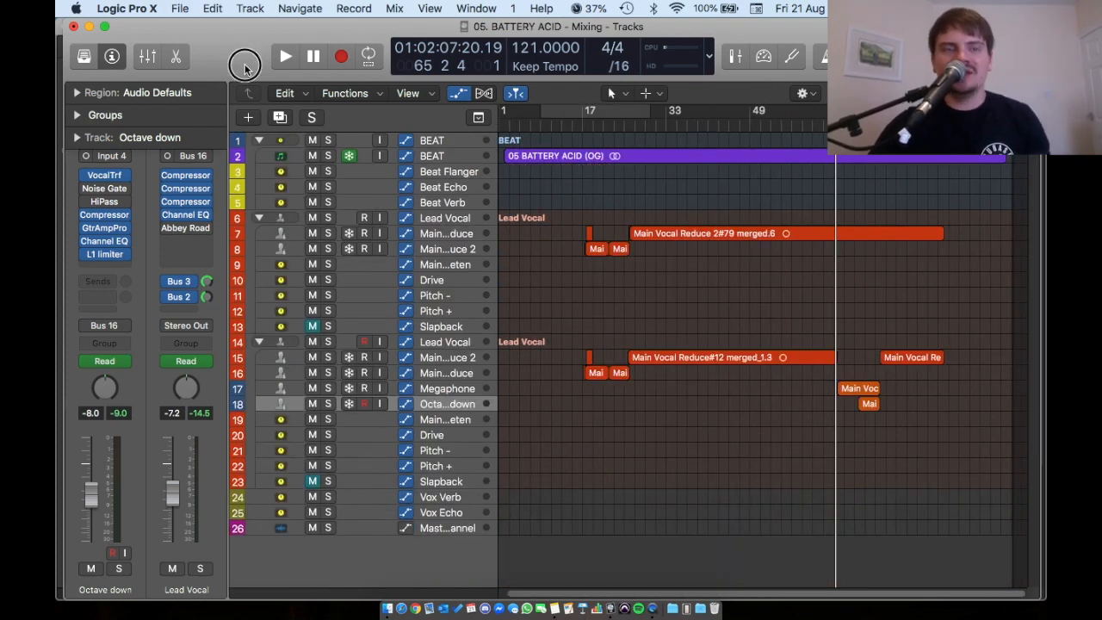